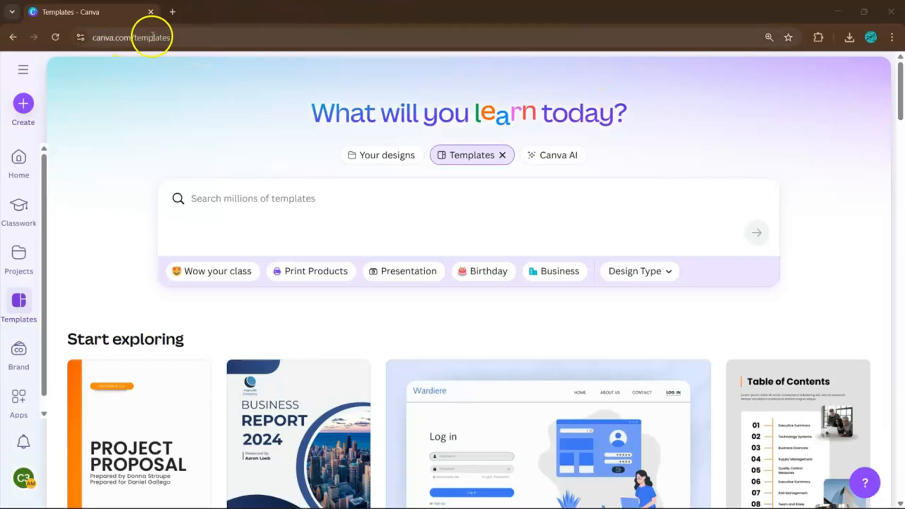
Search the templates for "user manual" and start customizing the Orange And Purple Illustration User Manual Instagram Story template
{"action": "left_click", "coordinate": [235, 196]}
{"action": "type", "text": "user manual"}
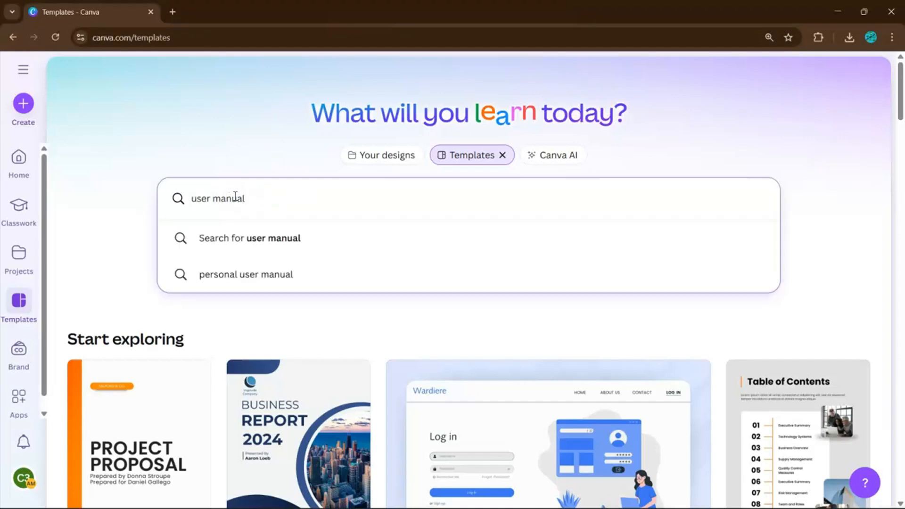
{"action": "key", "text": "Return"}
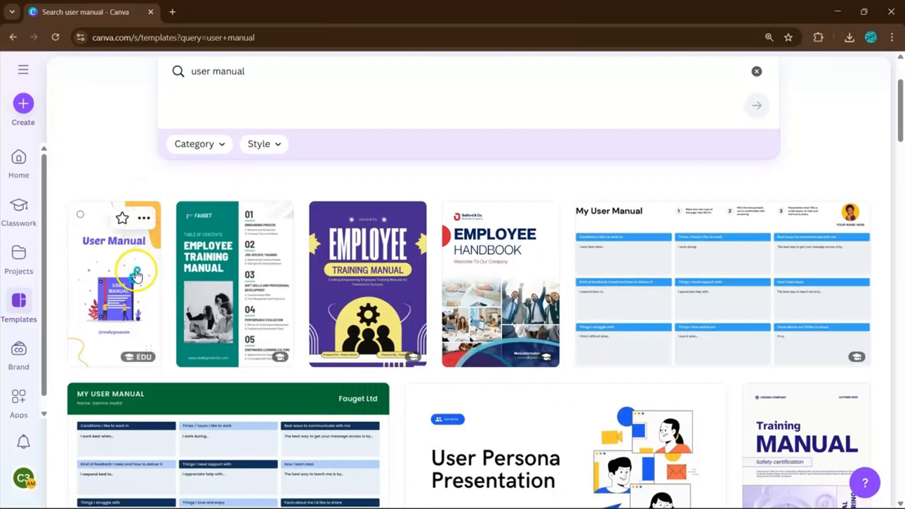
{"action": "left_click", "coordinate": [136, 274]}
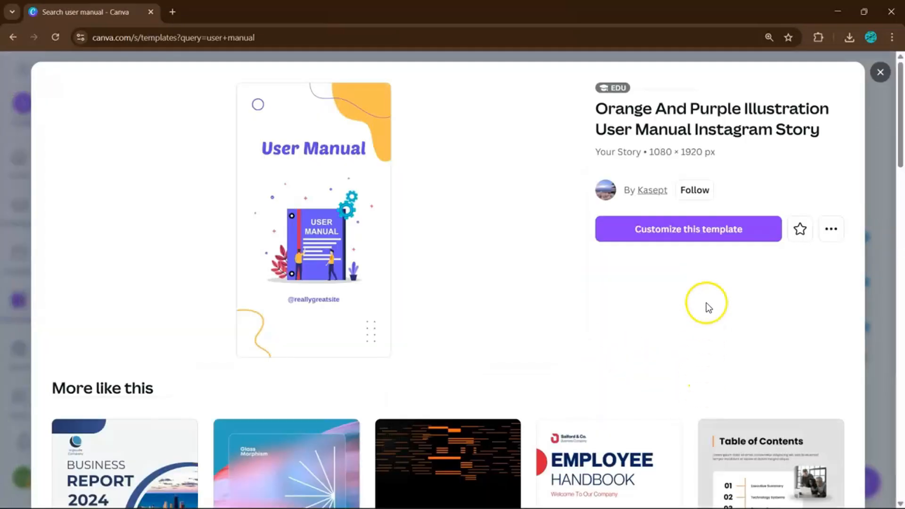
{"action": "left_click", "coordinate": [717, 229]}
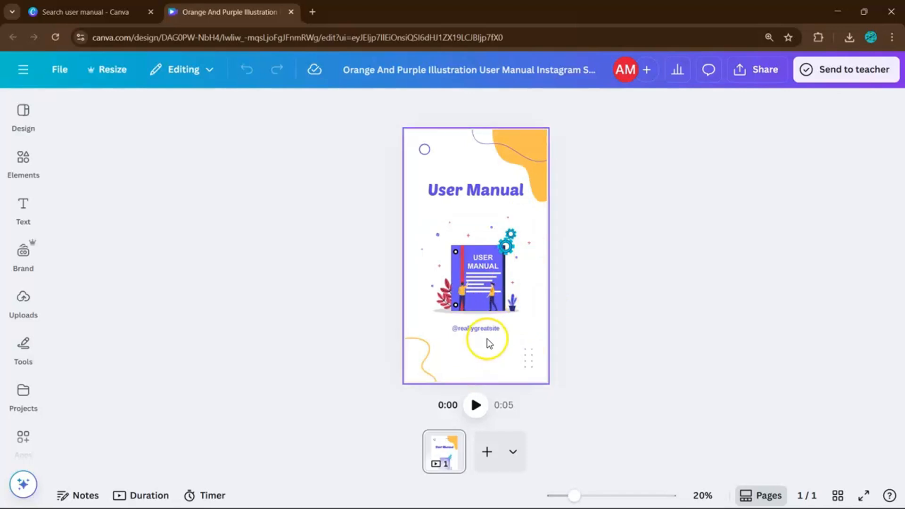
Add a blank second page after the cover page
{"action": "scroll", "coordinate": [488, 335], "scroll_direction": "up", "scroll_amount": 1}
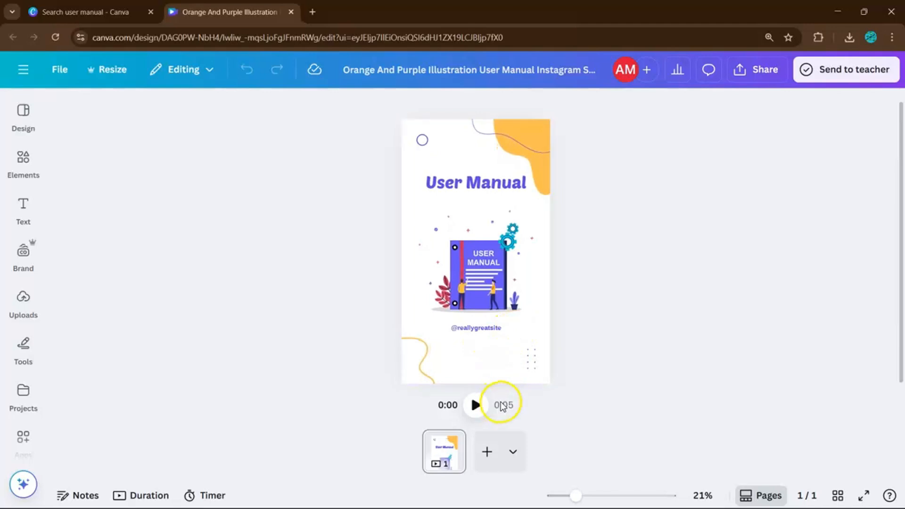
{"action": "left_click", "coordinate": [489, 452]}
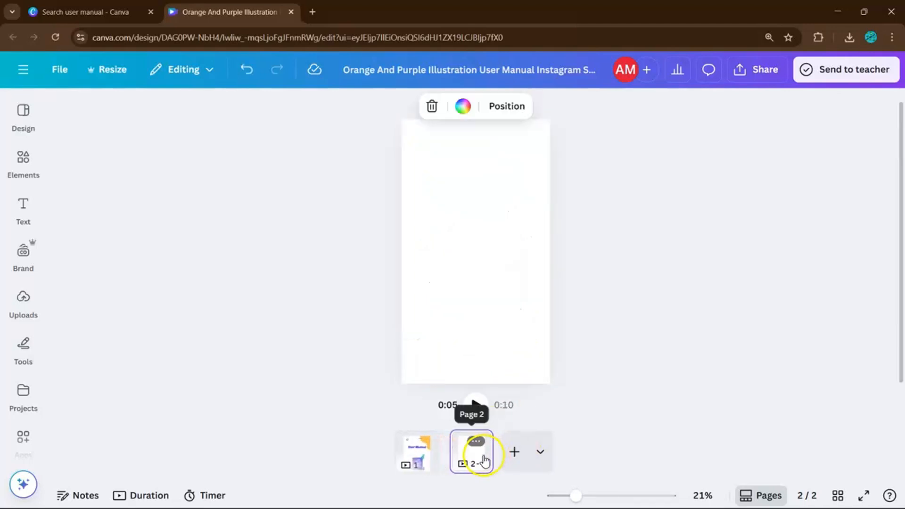
{"action": "left_click", "coordinate": [477, 442]}
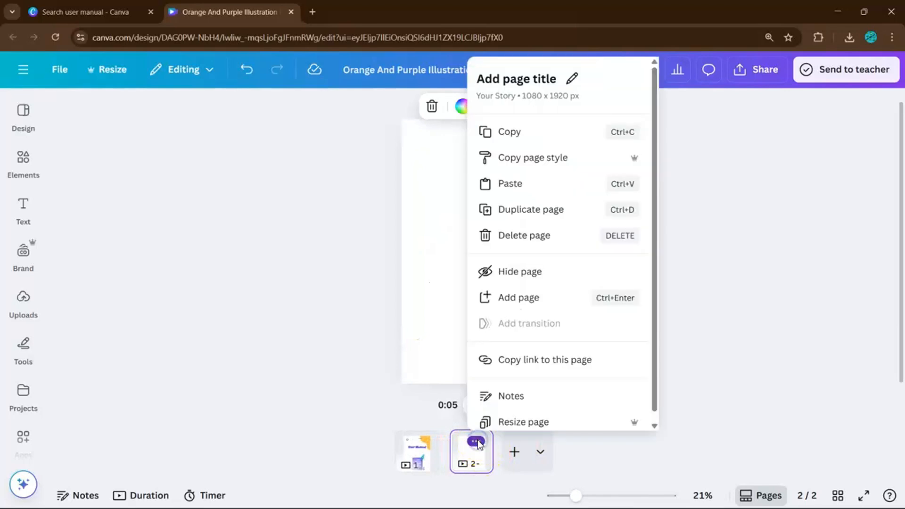
{"action": "left_click", "coordinate": [397, 214]}
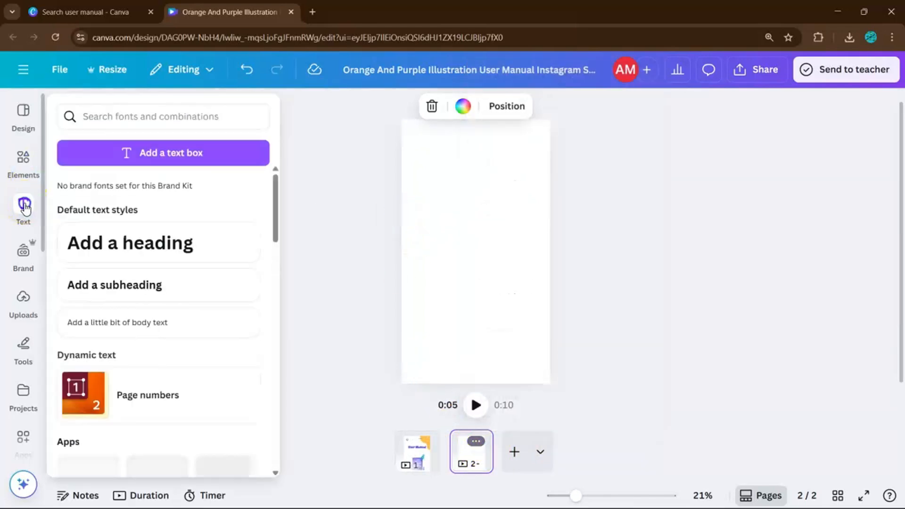
Add a default heading text box to the blank second page
{"action": "left_click", "coordinate": [23, 212]}
{"action": "left_click", "coordinate": [116, 251]}
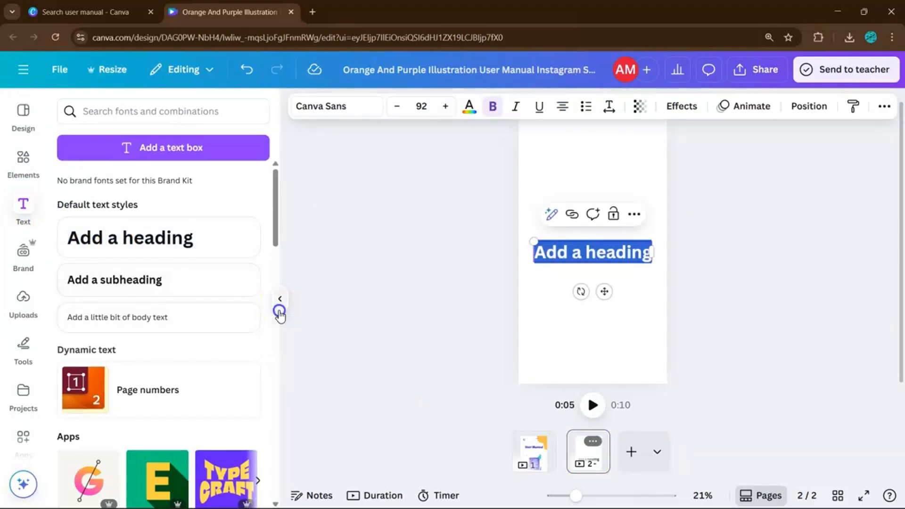
{"action": "left_click", "coordinate": [279, 311]}
{"action": "left_click", "coordinate": [444, 323]}
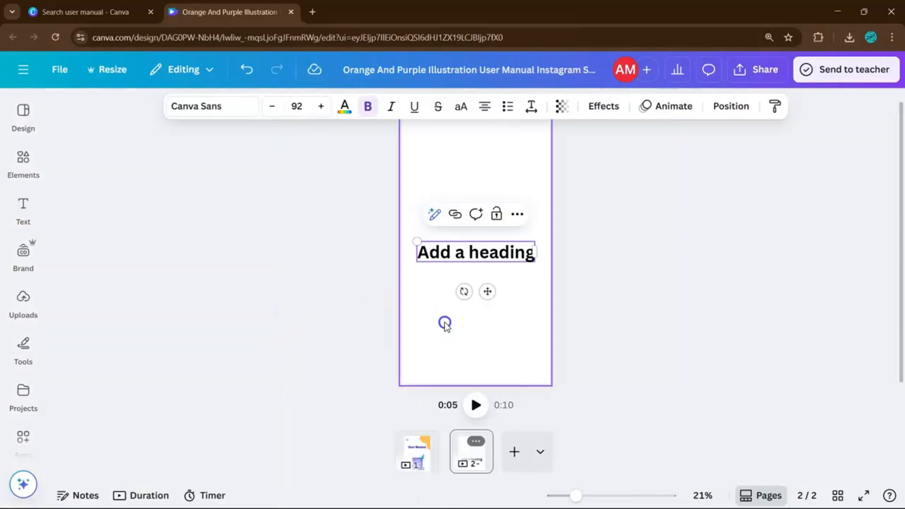
Search the elements for "headset" and add the dark over-ear headphones graphic to the cover page
{"action": "left_click", "coordinate": [24, 158]}
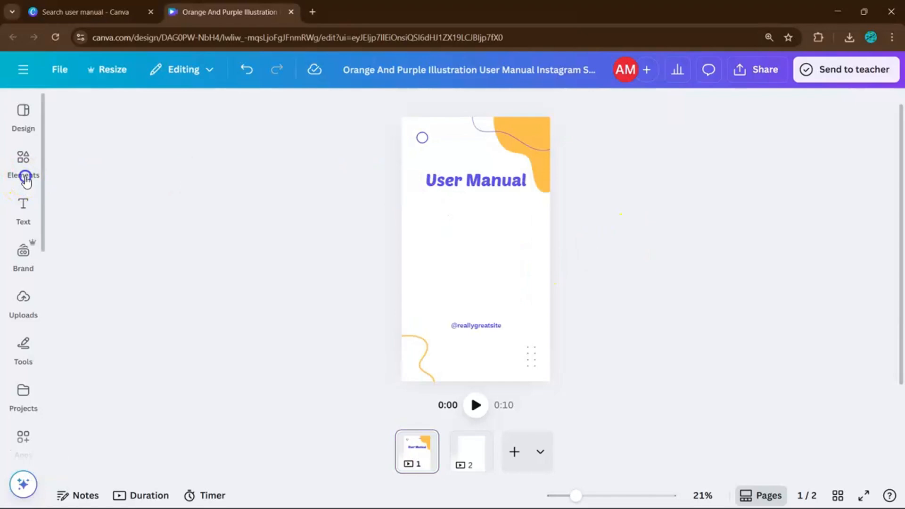
{"action": "left_click", "coordinate": [23, 161]}
{"action": "left_click", "coordinate": [151, 121]}
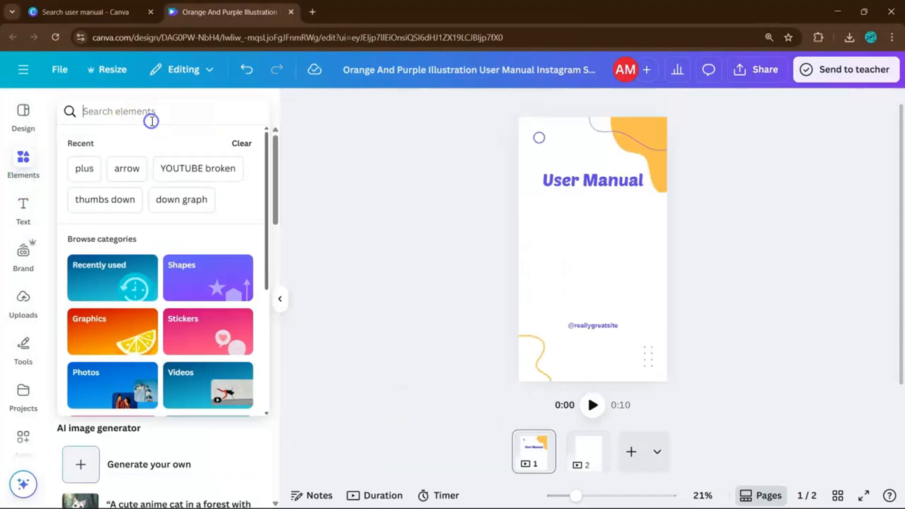
{"action": "type", "text": "headset"}
{"action": "key", "text": "Return"}
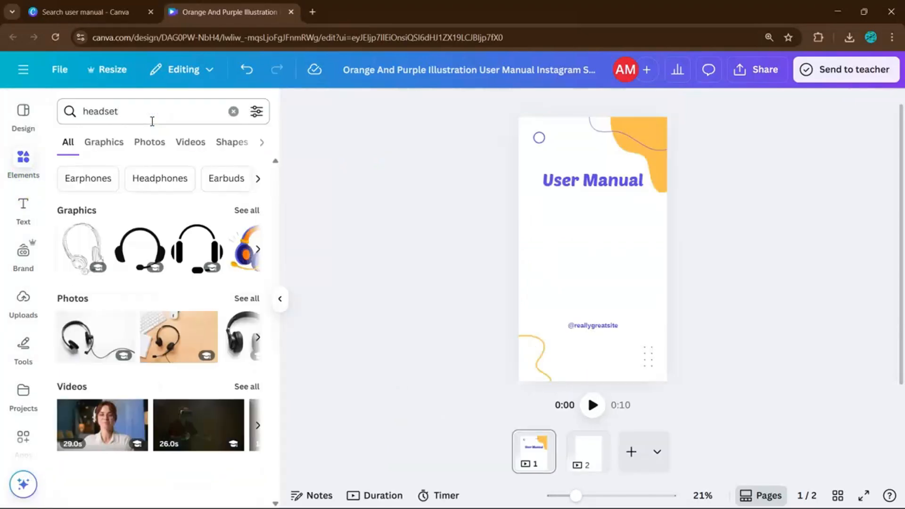
{"action": "left_click", "coordinate": [238, 210]}
{"action": "scroll", "coordinate": [222, 253], "scroll_direction": "down", "scroll_amount": 1}
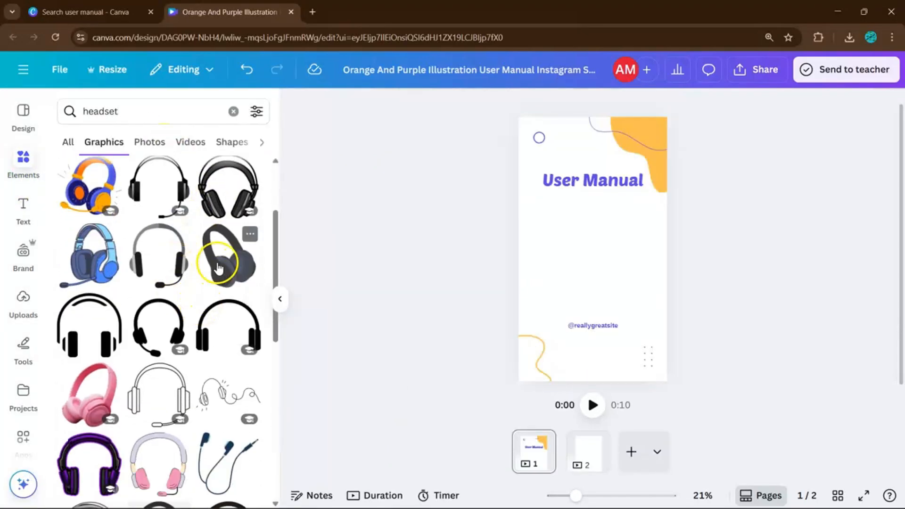
{"action": "left_click", "coordinate": [227, 255]}
Change the third color of the headphones graphic to black, #000000
{"action": "left_click", "coordinate": [551, 106]}
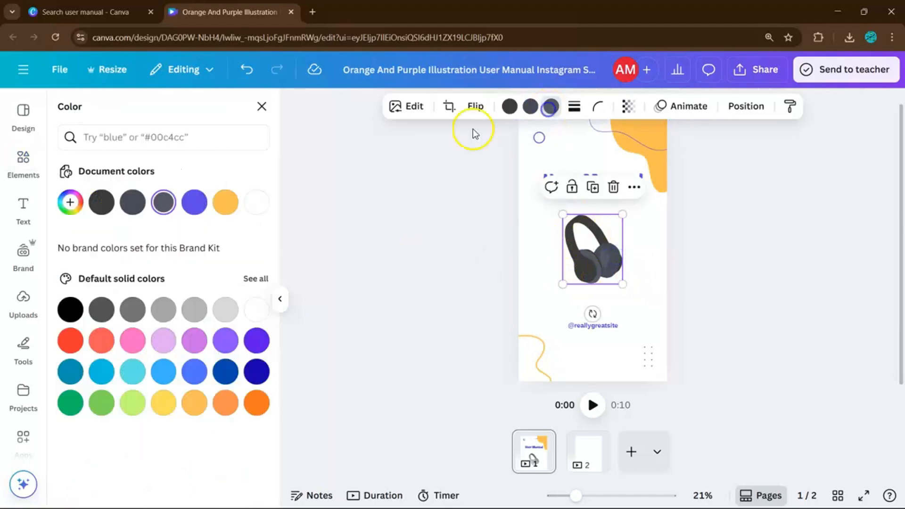
{"action": "left_click", "coordinate": [250, 204]}
{"action": "left_click", "coordinate": [70, 202]}
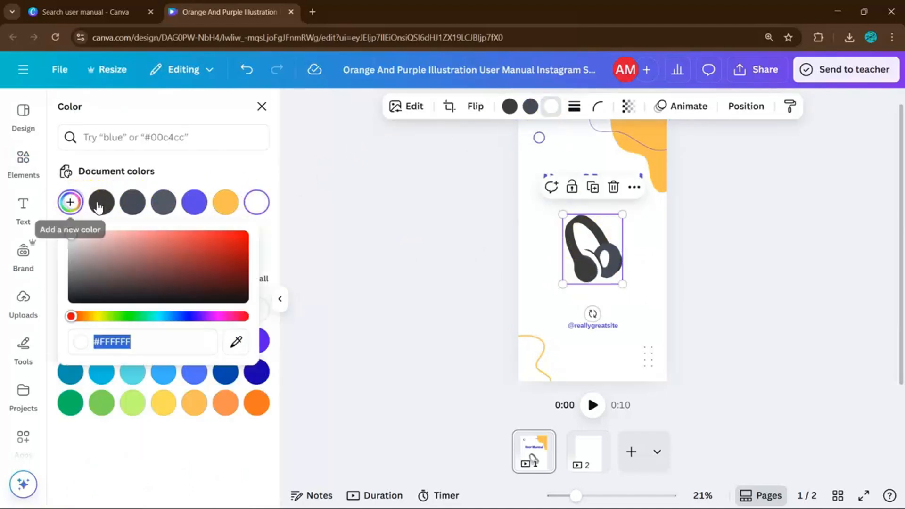
{"action": "left_click_drag", "start_coordinate": [107, 238], "coordinate": [124, 338]}
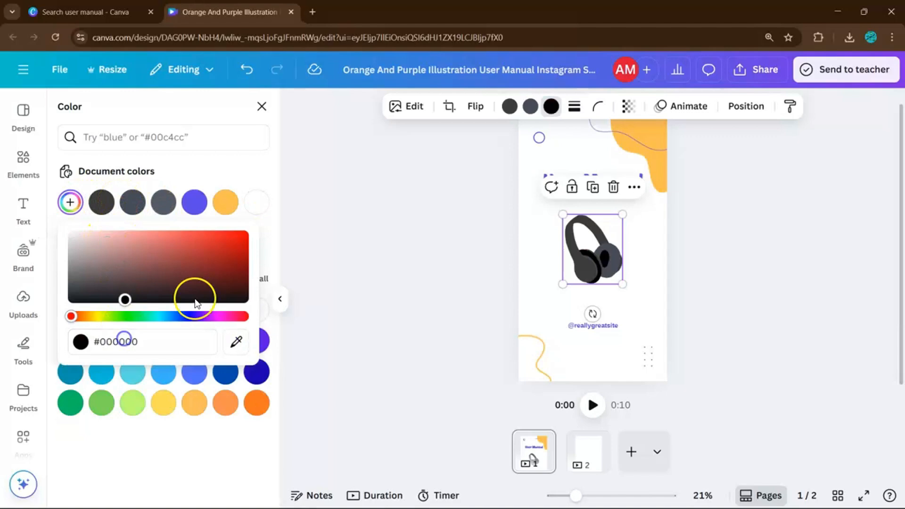
Recolor the headphones' ear cup light turquoise and their headband dark turquoise using the default solid colors
{"action": "left_click", "coordinate": [531, 106]}
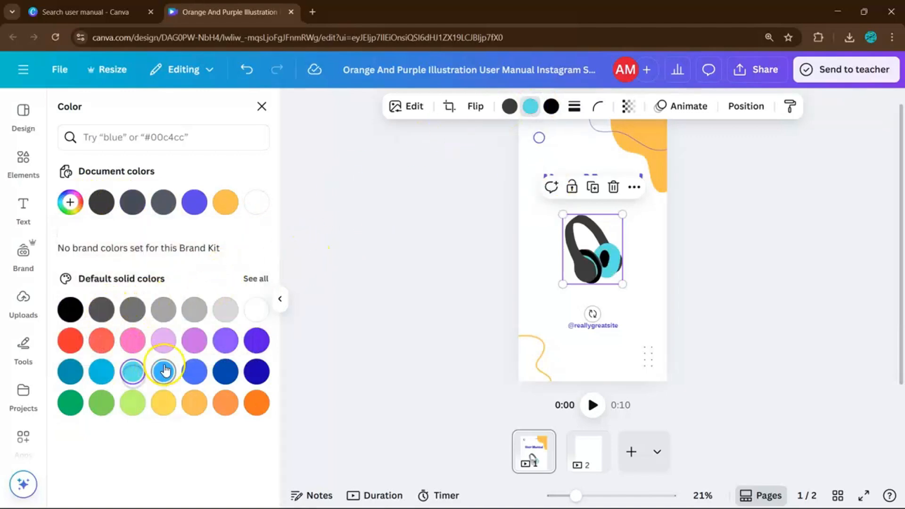
{"action": "left_click", "coordinate": [194, 372]}
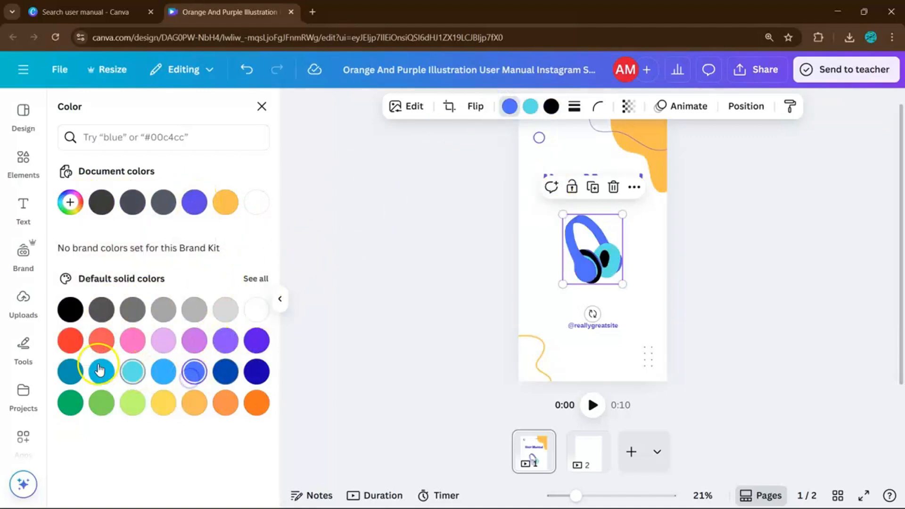
{"action": "left_click", "coordinate": [70, 373]}
{"action": "left_click", "coordinate": [280, 299]}
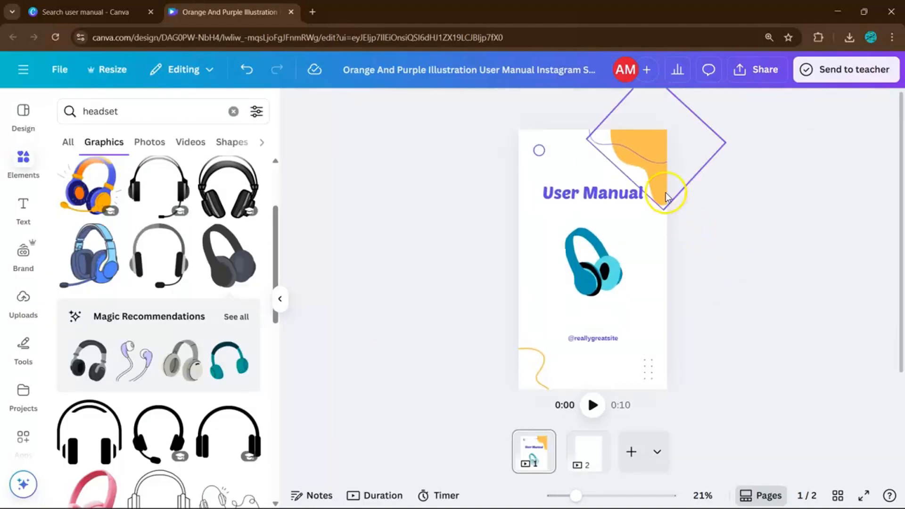
Delete the orange shape from the cover's upper-right corner
{"action": "left_click", "coordinate": [658, 189]}
{"action": "left_click", "coordinate": [530, 105]}
{"action": "key", "text": "Delete"}
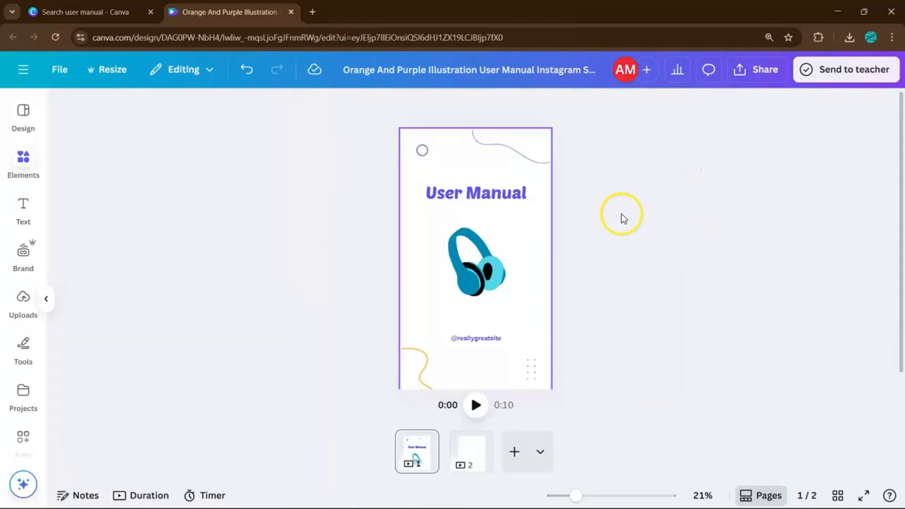
Set the cover page's background color to black
{"action": "left_click", "coordinate": [647, 253]}
{"action": "left_click", "coordinate": [531, 106]}
{"action": "left_click", "coordinate": [69, 305]}
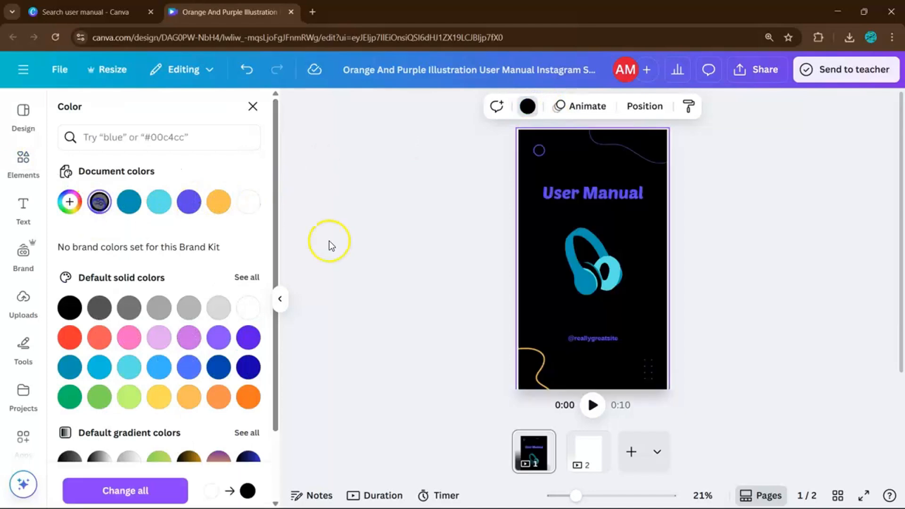
Delete the purple wavy line from the cover's upper-right corner
{"action": "left_click", "coordinate": [650, 213]}
{"action": "left_click", "coordinate": [641, 220]}
{"action": "key", "text": "Delete"}
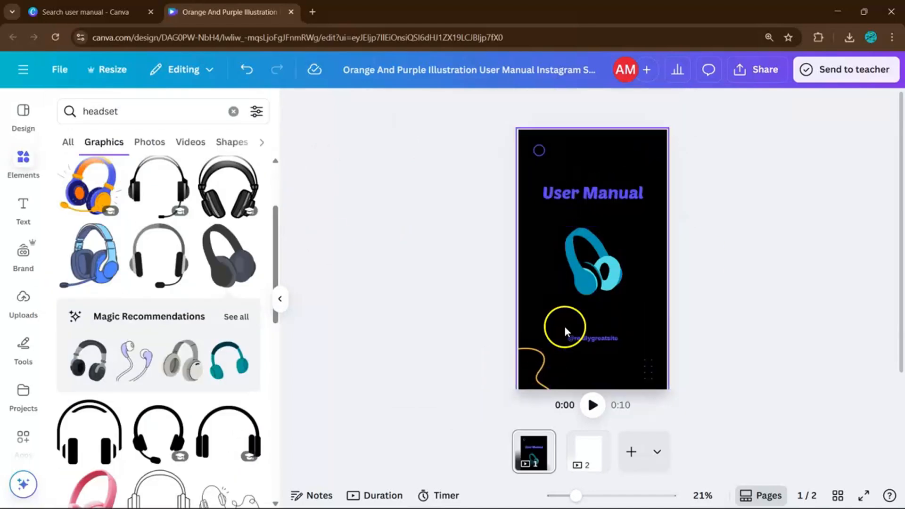
Replace the element search with "glow"
{"action": "left_click", "coordinate": [233, 111]}
{"action": "type", "text": "glow"}
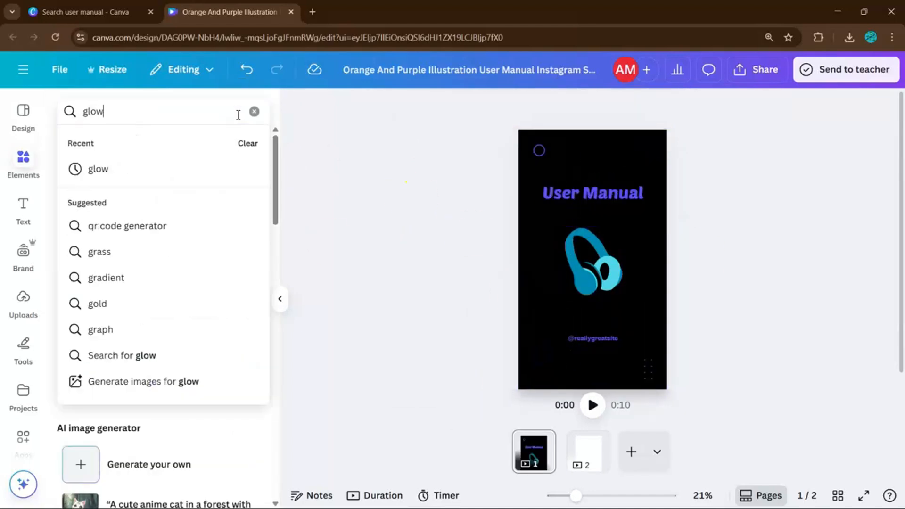
{"action": "key", "text": "Return"}
Add the yellow glow, enlarge it over the cover's upper-right corner, and try a copy at the lower left
{"action": "left_click", "coordinate": [88, 252]}
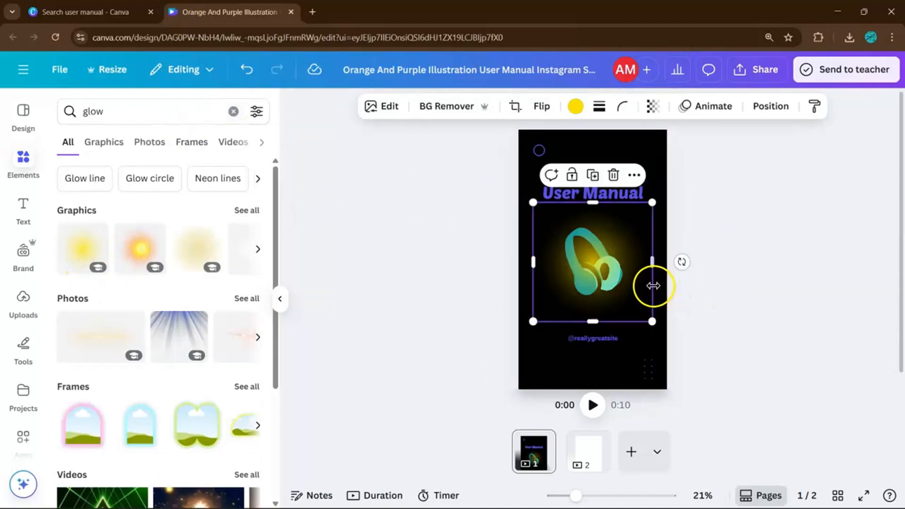
{"action": "left_click_drag", "start_coordinate": [644, 281], "coordinate": [713, 152]}
{"action": "left_click_drag", "start_coordinate": [719, 192], "coordinate": [774, 234]}
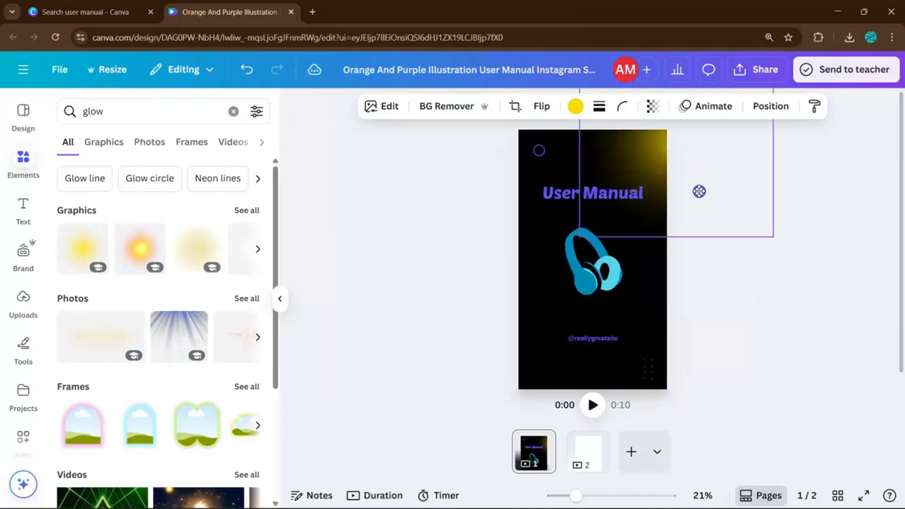
{"action": "left_click_drag", "start_coordinate": [699, 190], "coordinate": [513, 363]}
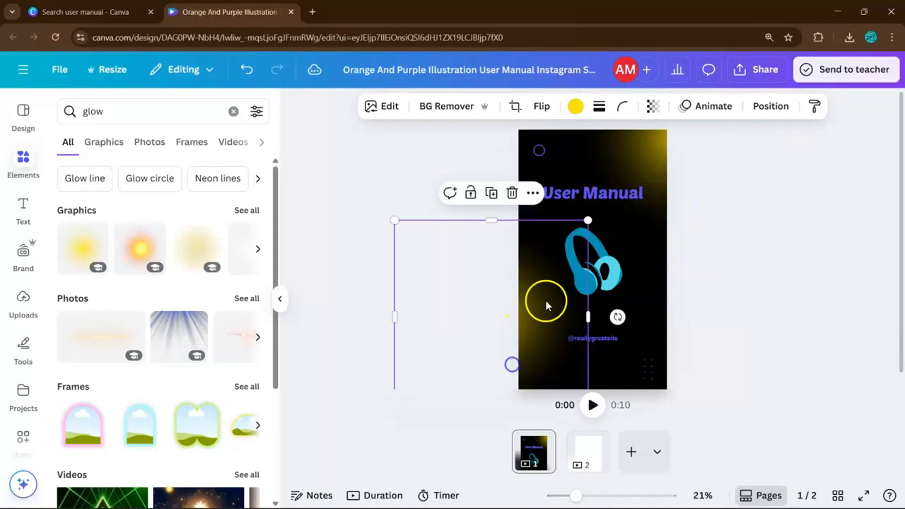
{"action": "key", "text": "Delete"}
Try turquoise and blue tints on the upper-right glow, and delete that glow
{"action": "left_click", "coordinate": [649, 157]}
{"action": "left_click", "coordinate": [572, 108]}
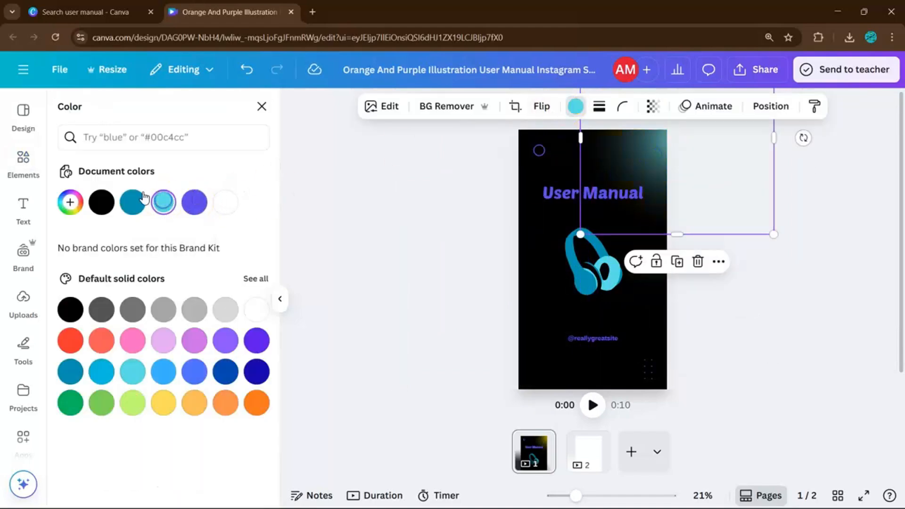
{"action": "left_click", "coordinate": [132, 203]}
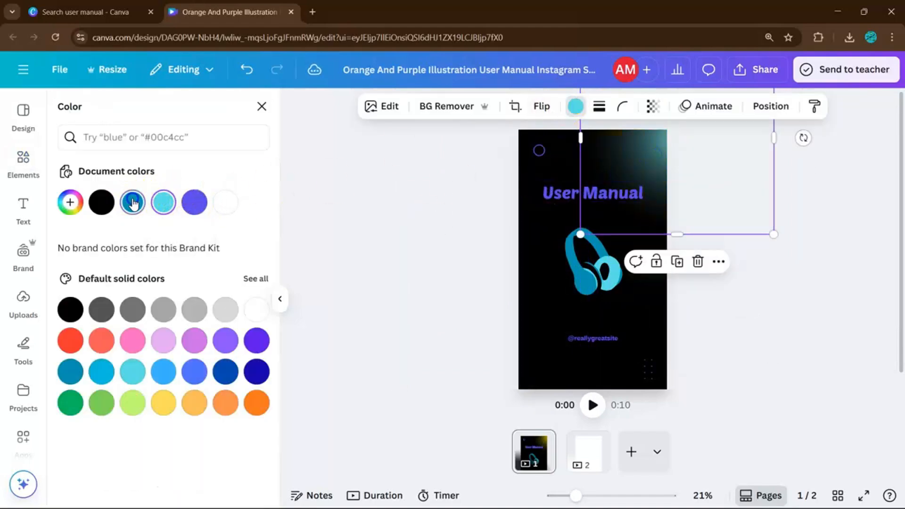
{"action": "left_click", "coordinate": [224, 373]}
{"action": "left_click", "coordinate": [169, 203]}
{"action": "left_click", "coordinate": [665, 195]}
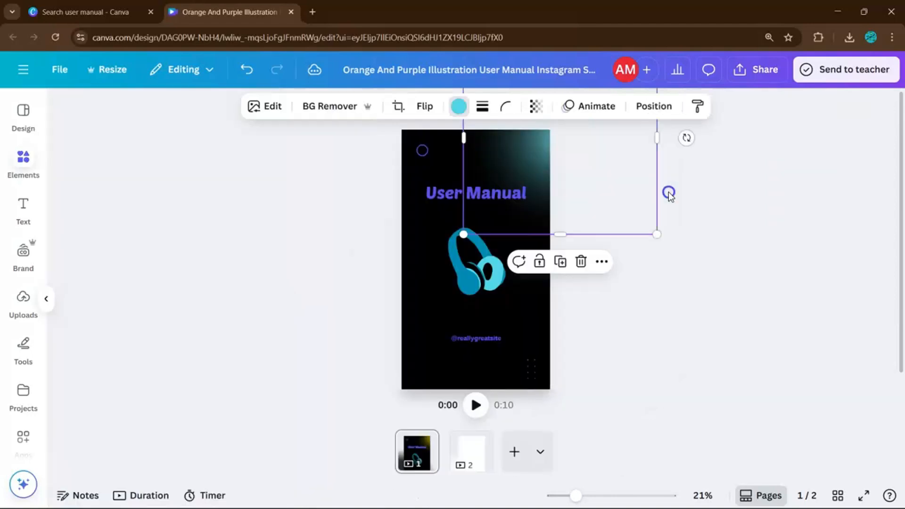
{"action": "key", "text": "Delete"}
Add the round green glow graphic, enlarge it, and position it over the cover's upper-right corner
{"action": "left_click", "coordinate": [236, 212]}
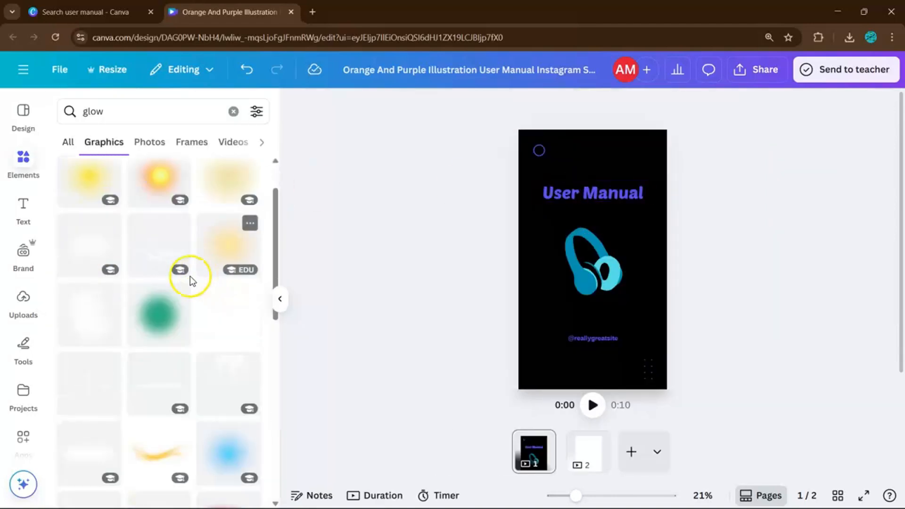
{"action": "left_click", "coordinate": [159, 312]}
{"action": "left_click_drag", "start_coordinate": [638, 224], "coordinate": [786, 291]}
{"action": "left_click", "coordinate": [714, 179]}
{"action": "left_click", "coordinate": [666, 161]}
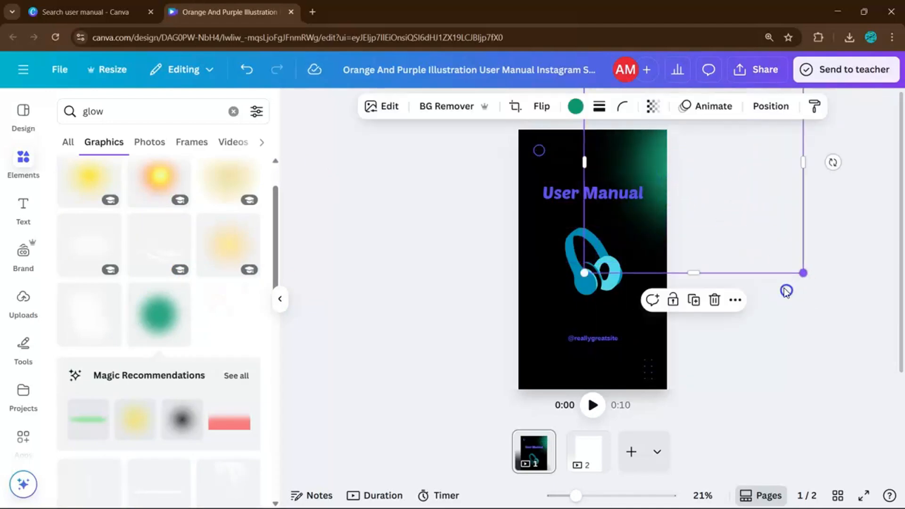
{"action": "left_click_drag", "start_coordinate": [706, 190], "coordinate": [698, 158]}
Recolor the upper-right glow light turquoise and place a copy of it at the cover's lower-left edge
{"action": "left_click", "coordinate": [579, 105]}
{"action": "left_click", "coordinate": [163, 202]}
{"action": "left_click", "coordinate": [612, 336]}
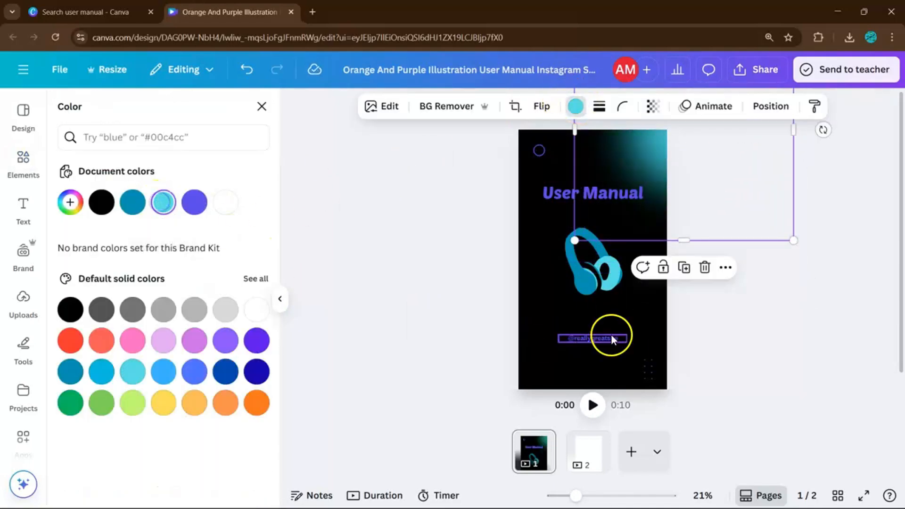
{"action": "left_click_drag", "start_coordinate": [766, 239], "coordinate": [569, 428]}
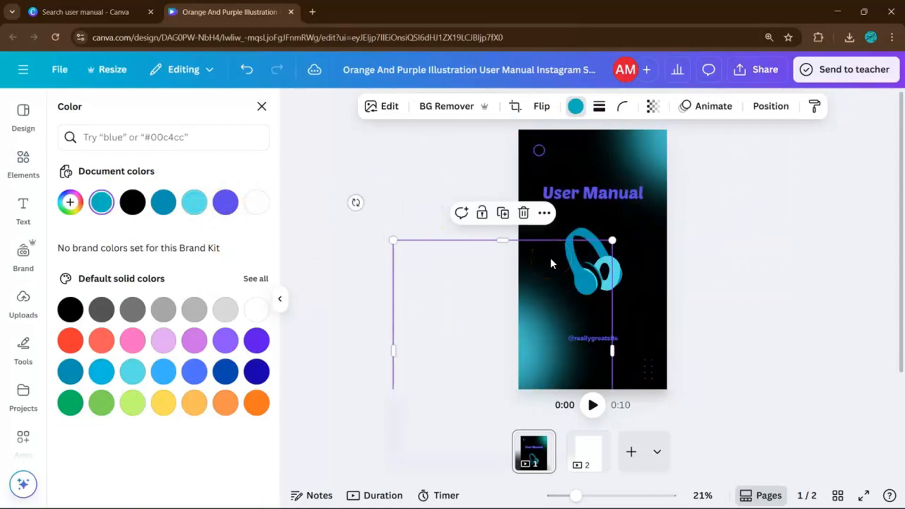
Recolor the "User Manual" title and the social handle text on the cover white
{"action": "left_click", "coordinate": [541, 185]}
{"action": "left_click", "coordinate": [608, 338], "text": "shift"}
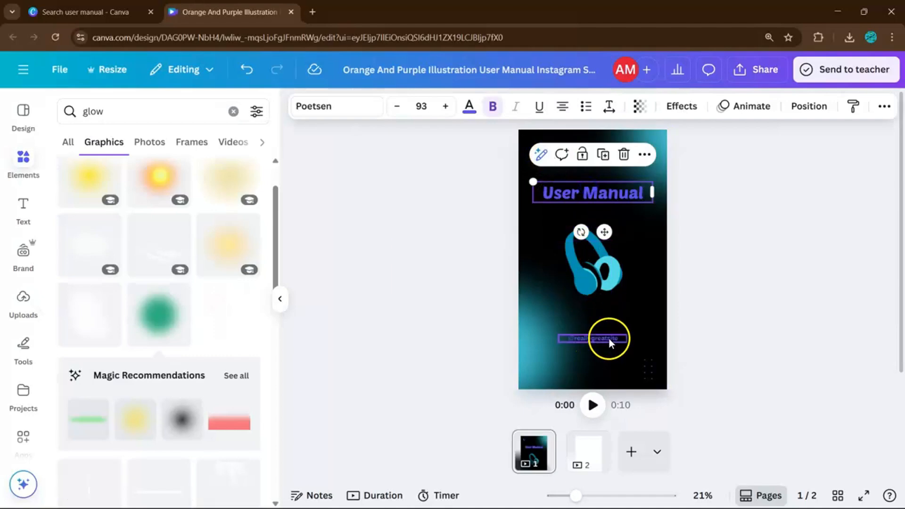
{"action": "left_click", "coordinate": [469, 107]}
{"action": "left_click", "coordinate": [132, 202]}
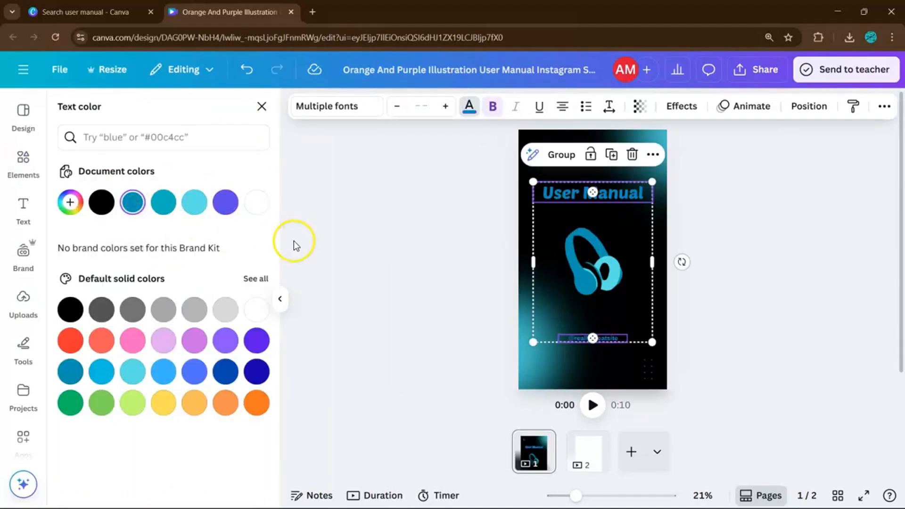
{"action": "left_click", "coordinate": [253, 209]}
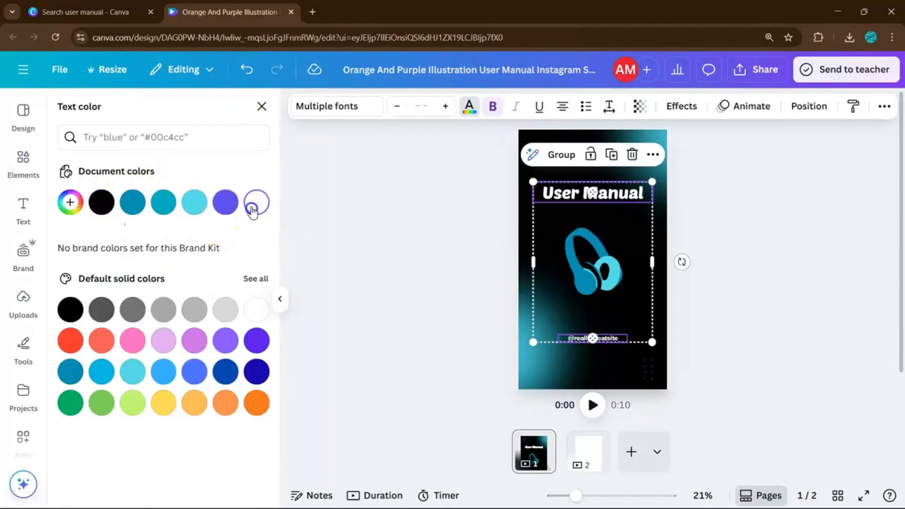
{"action": "left_click", "coordinate": [751, 301]}
Change the font of the "User Manual" title to Anton
{"action": "left_click", "coordinate": [614, 182]}
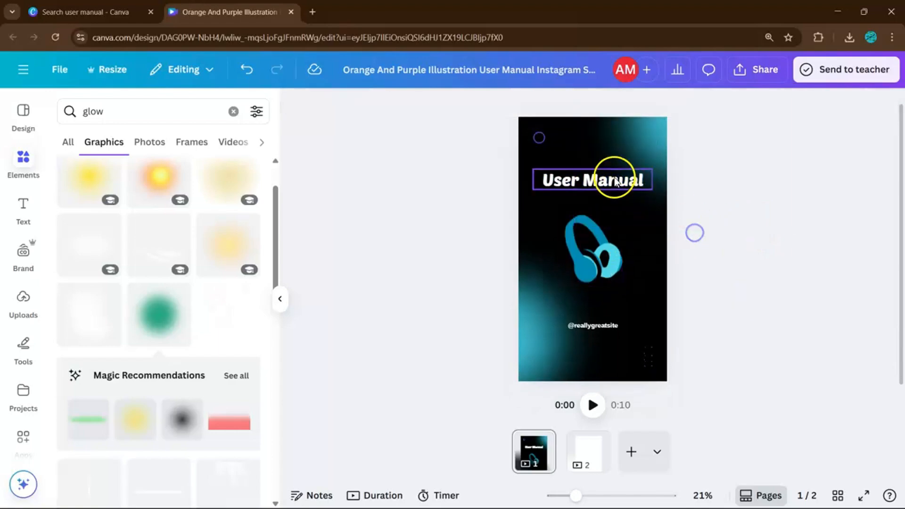
{"action": "scroll", "coordinate": [615, 181], "scroll_direction": "up", "scroll_amount": 1}
{"action": "mouse_move", "coordinate": [614, 181]}
{"action": "left_mouse_down"}
{"action": "mouse_move", "coordinate": [613, 214]}
{"action": "mouse_move", "coordinate": [606, 191]}
{"action": "left_mouse_up"}
{"action": "left_click", "coordinate": [615, 214]}
{"action": "left_click", "coordinate": [670, 218]}
{"action": "left_click", "coordinate": [355, 108]}
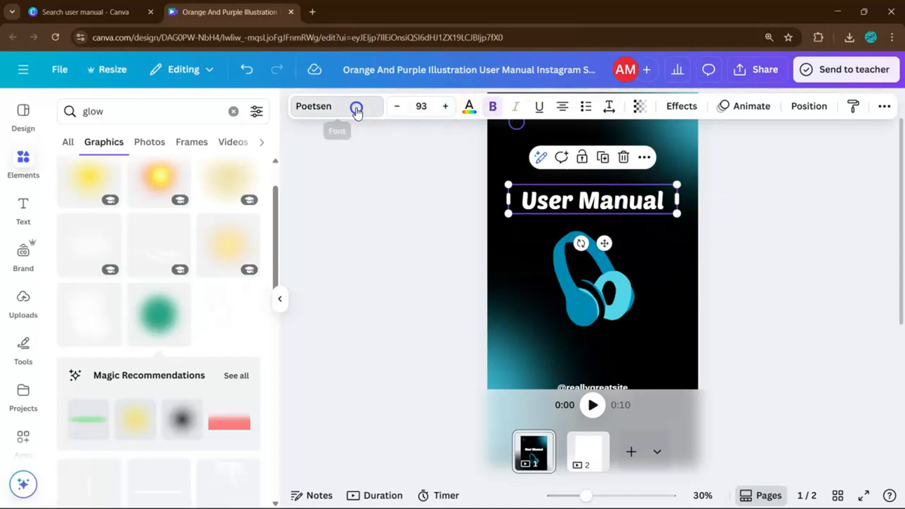
{"action": "scroll", "coordinate": [192, 377], "scroll_direction": "down", "scroll_amount": 3}
{"action": "left_click", "coordinate": [179, 359]}
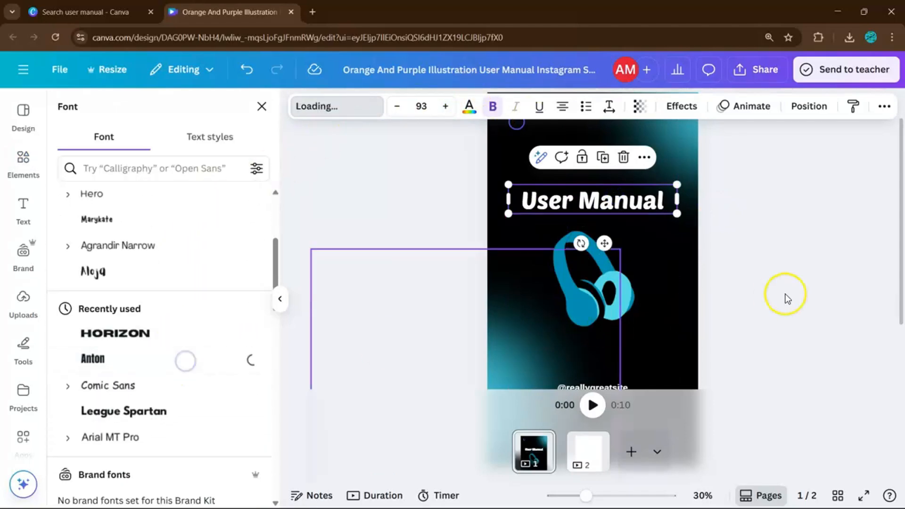
{"action": "scroll", "coordinate": [778, 267], "scroll_direction": "down", "scroll_amount": 2}
{"action": "left_click", "coordinate": [606, 328]}
{"action": "left_click", "coordinate": [608, 328]}
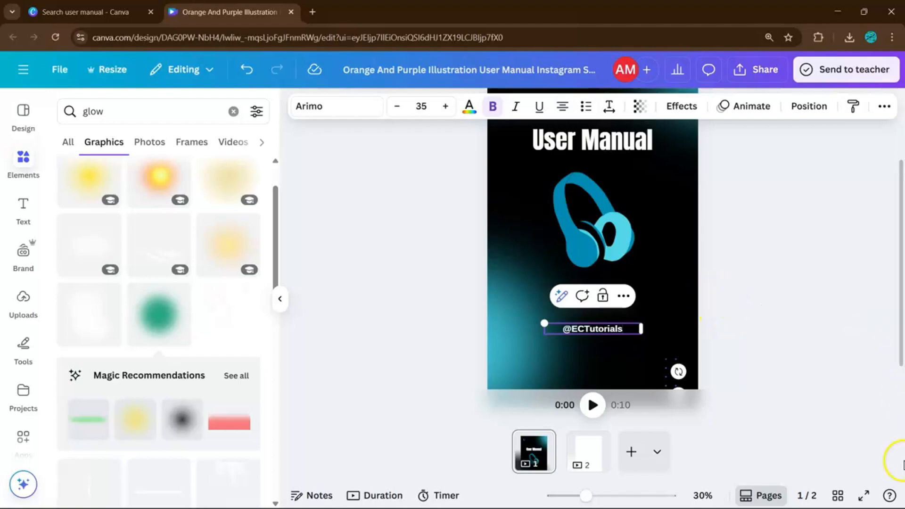
{"action": "left_click", "coordinate": [819, 246]}
Remove the small circle and the dot grid from the cover, and add a soundwave graphic below the handle
{"action": "scroll", "coordinate": [755, 250], "scroll_direction": "down", "scroll_amount": 2}
{"action": "left_click", "coordinate": [547, 163]}
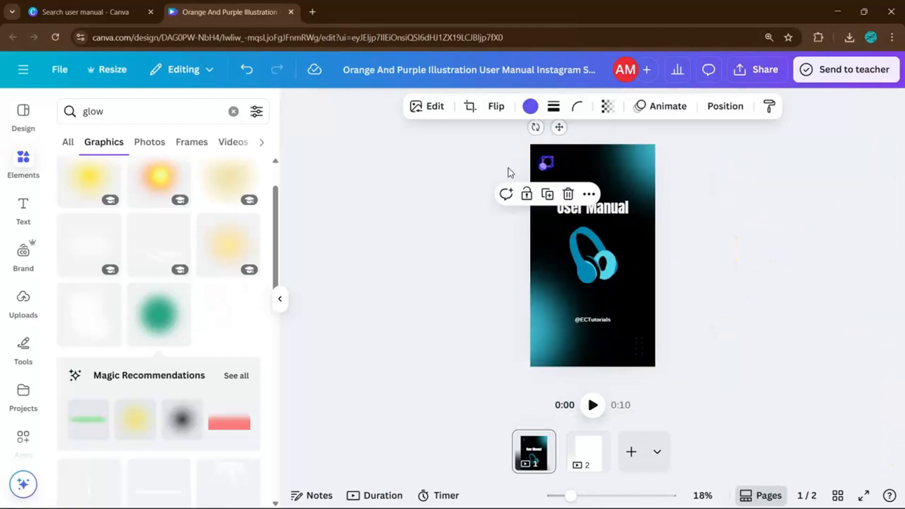
{"action": "left_click", "coordinate": [529, 106]}
{"action": "left_click", "coordinate": [291, 176]}
{"action": "left_click_drag", "start_coordinate": [550, 157], "coordinate": [644, 353]}
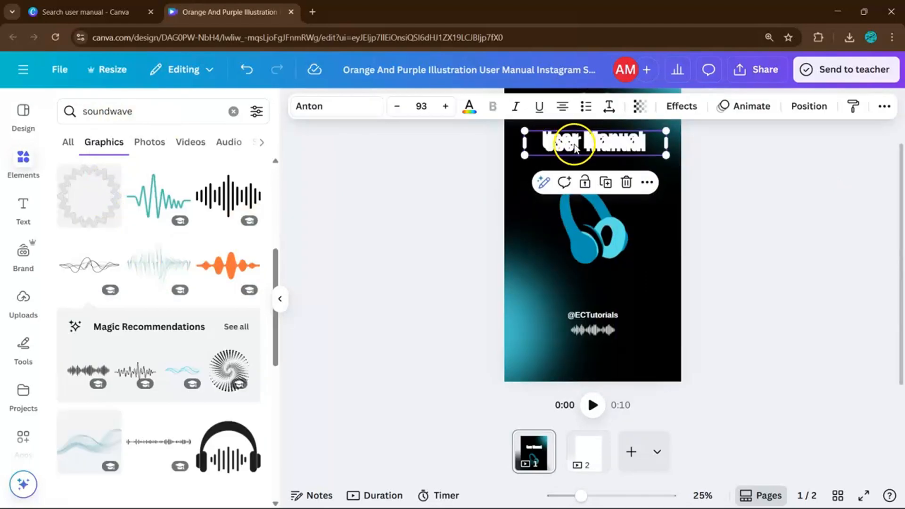
Duplicate the title over the headphones, enlarge the copy to font size 162, and delete the original title
{"action": "left_click", "coordinate": [603, 184]}
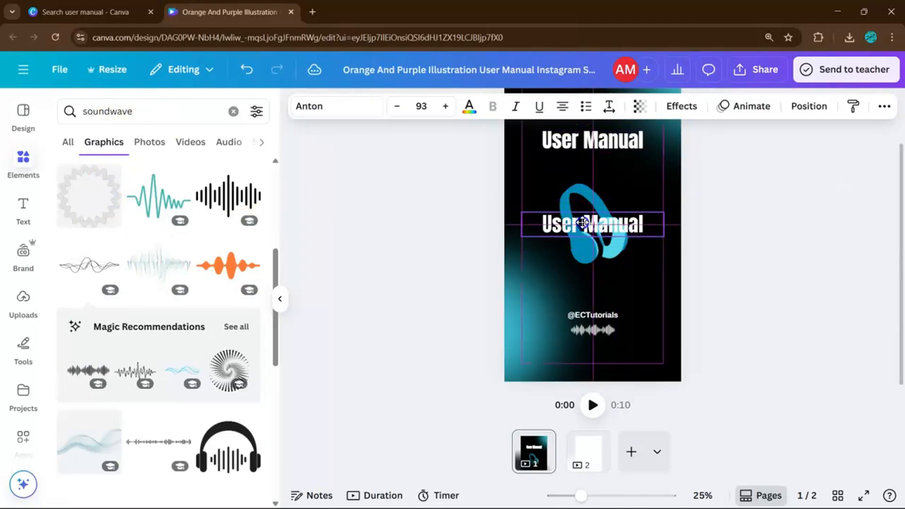
{"action": "left_click_drag", "start_coordinate": [665, 226], "coordinate": [667, 308]}
{"action": "left_click_drag", "start_coordinate": [638, 264], "coordinate": [548, 202]}
{"action": "left_click", "coordinate": [616, 141]}
{"action": "key", "text": "Delete"}
Reduce the enlarged title to "User" and place a copy of it below, reading "Manual"
{"action": "left_click", "coordinate": [602, 207]}
{"action": "left_click", "coordinate": [626, 185]}
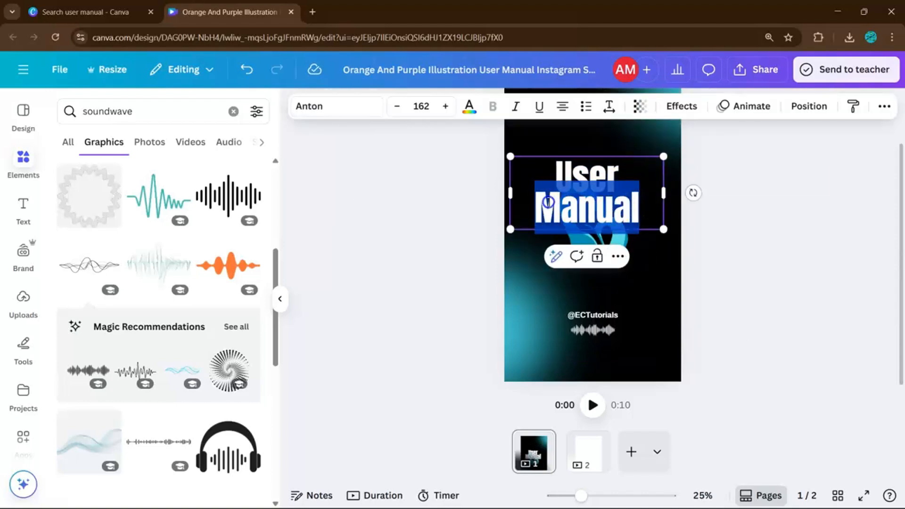
{"action": "key", "text": "BackSpace"}
{"action": "left_click", "coordinate": [689, 205]}
{"action": "left_click", "coordinate": [621, 172]}
{"action": "left_click_drag", "start_coordinate": [621, 172], "coordinate": [629, 256]}
{"action": "left_click", "coordinate": [629, 256]}
{"action": "type", "text": "Manual"}
Enlarge the word "User" to font size 233 and center it above the headphones
{"action": "left_click", "coordinate": [621, 172]}
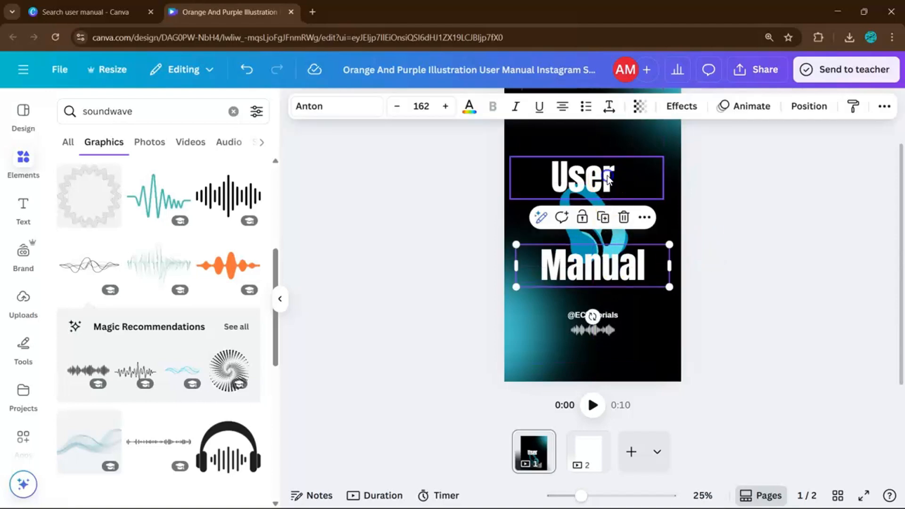
{"action": "left_click_drag", "start_coordinate": [658, 188], "coordinate": [725, 202]}
{"action": "left_click_drag", "start_coordinate": [634, 186], "coordinate": [634, 203]}
{"action": "left_click", "coordinate": [637, 268]}
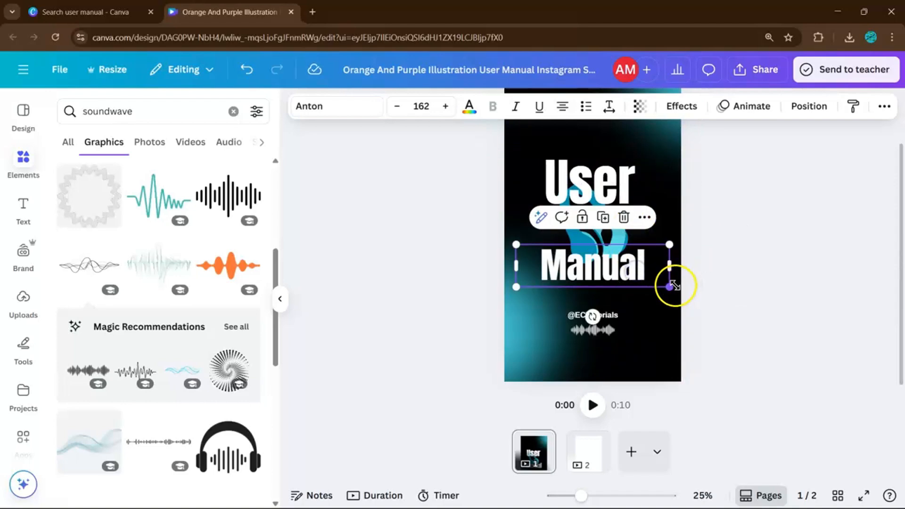
{"action": "scroll", "coordinate": [674, 284], "scroll_direction": "down", "scroll_amount": 2}
{"action": "left_click", "coordinate": [712, 240]}
Move the headphones and the word "Manual" slightly up to tighten the gap below "User"
{"action": "left_click", "coordinate": [578, 202]}
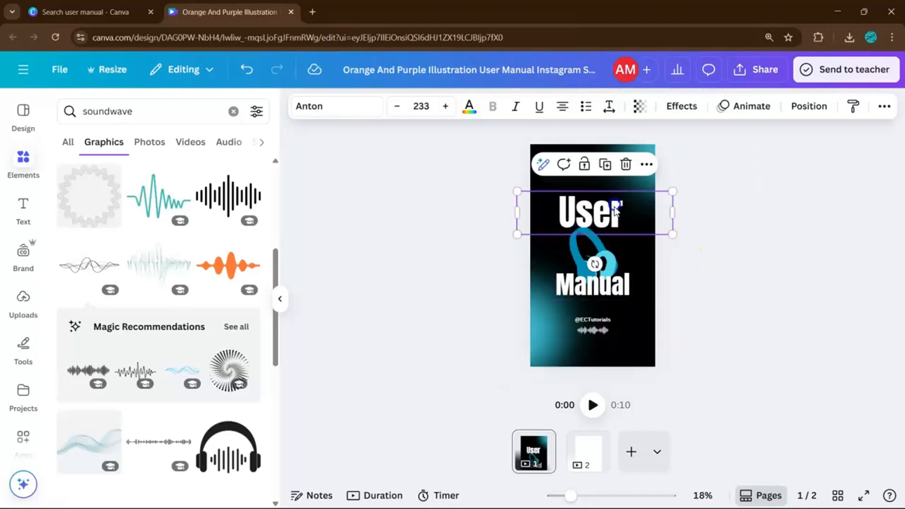
{"action": "left_click_drag", "start_coordinate": [605, 266], "coordinate": [603, 254]}
{"action": "left_click_drag", "start_coordinate": [610, 289], "coordinate": [610, 282]}
{"action": "left_click", "coordinate": [677, 269]}
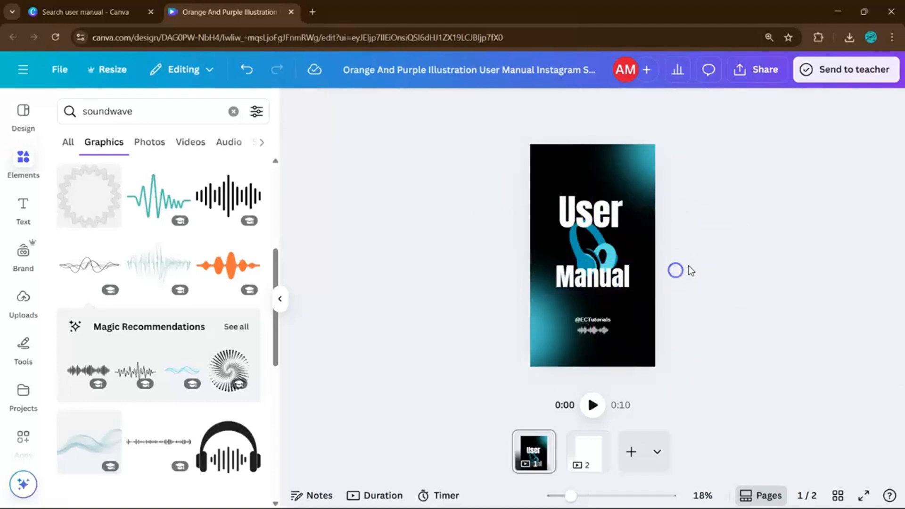
Apply the Neon text effect to both "User" and "Manual"
{"action": "scroll", "coordinate": [684, 266], "scroll_direction": "up", "scroll_amount": 1}
{"action": "left_click", "coordinate": [604, 214]}
{"action": "left_click", "coordinate": [609, 287], "text": "shift"}
{"action": "left_click", "coordinate": [682, 106]}
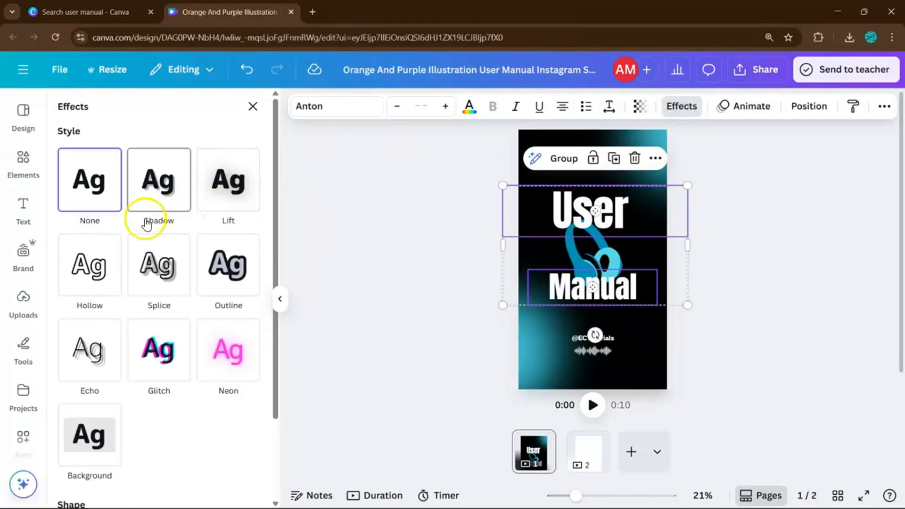
{"action": "left_click", "coordinate": [225, 356]}
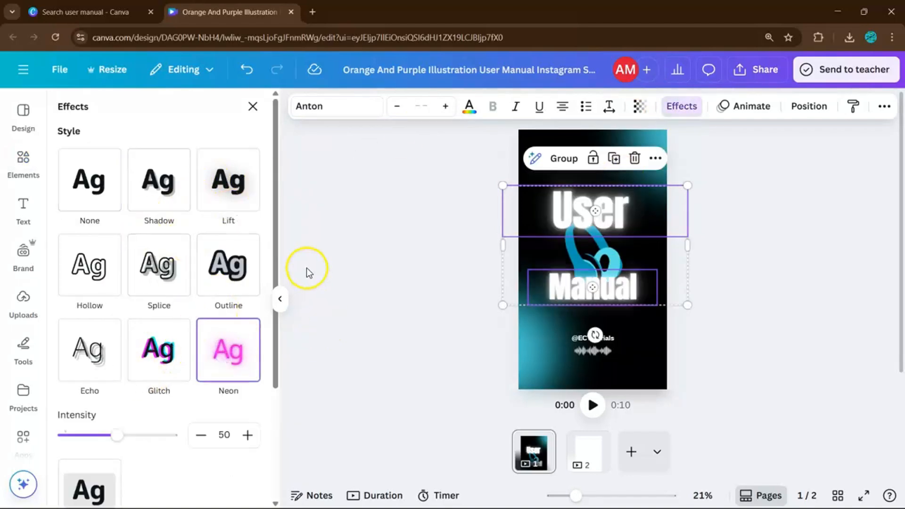
{"action": "left_click", "coordinate": [752, 288]}
Layer both title words behind the headphones and move "User" down closer to "Manual"
{"action": "left_click", "coordinate": [600, 213]}
{"action": "left_click", "coordinate": [613, 293], "text": "shift"}
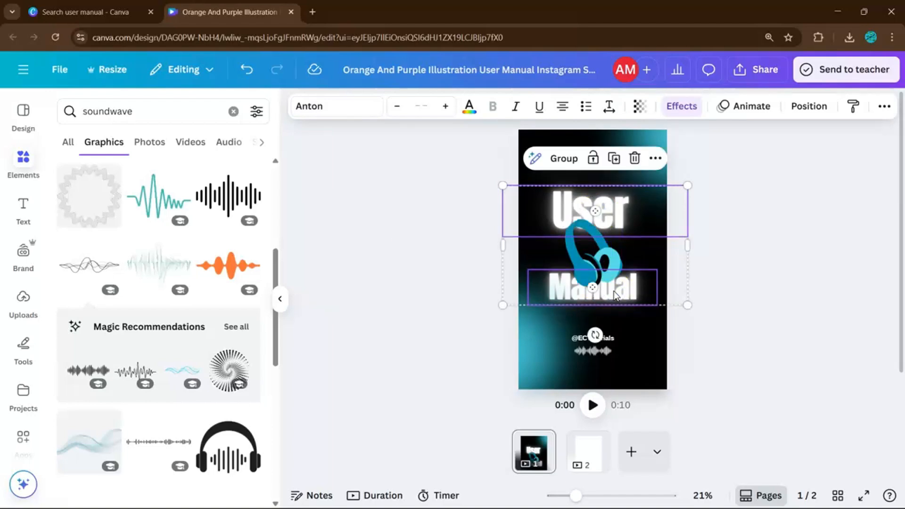
{"action": "left_click", "coordinate": [725, 285]}
{"action": "left_click_drag", "start_coordinate": [612, 207], "coordinate": [612, 225]}
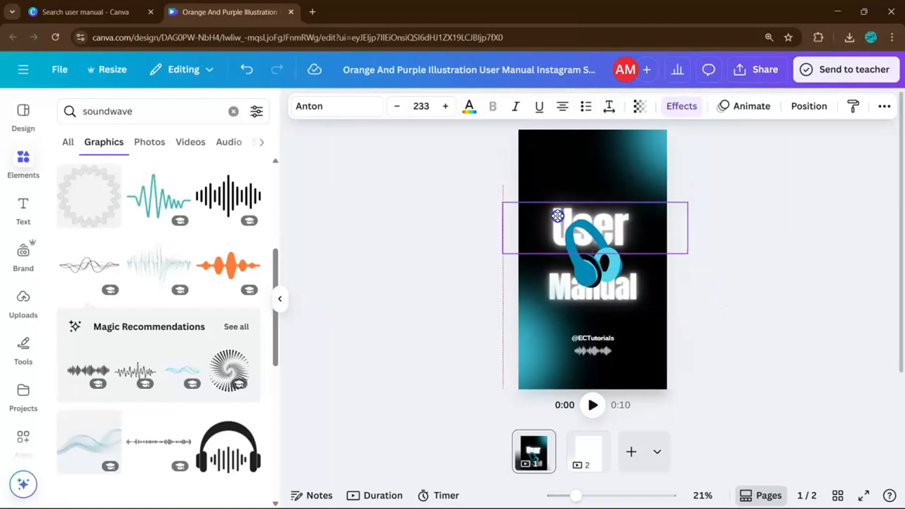
{"action": "left_click", "coordinate": [695, 263]}
Duplicate both glowing title words together and align the copies exactly over the originals, in front of the headphones
{"action": "scroll", "coordinate": [739, 255], "scroll_direction": "down", "scroll_amount": 1}
{"action": "left_click", "coordinate": [643, 229]}
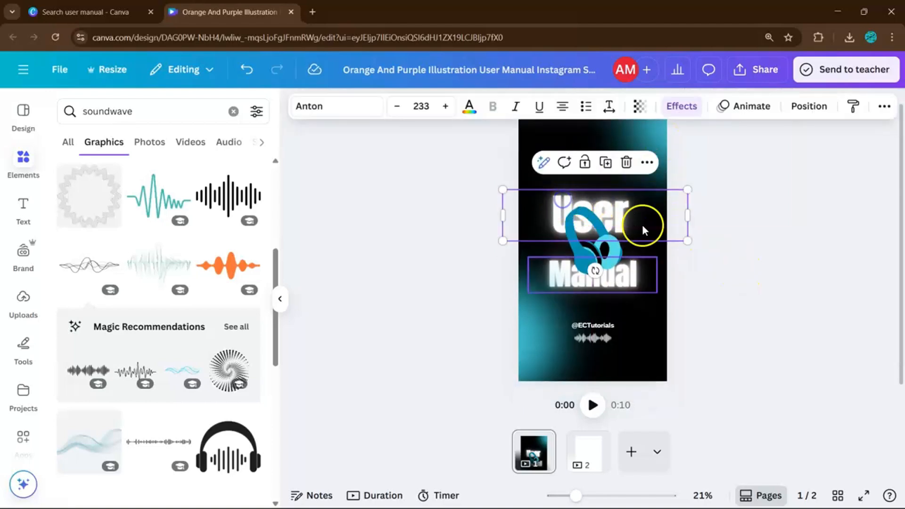
{"action": "left_click", "coordinate": [635, 287], "text": "shift"}
{"action": "left_click_drag", "start_coordinate": [635, 288], "coordinate": [635, 284]}
{"action": "key", "text": "ctrl+z"}
{"action": "key", "text": "ctrl+d"}
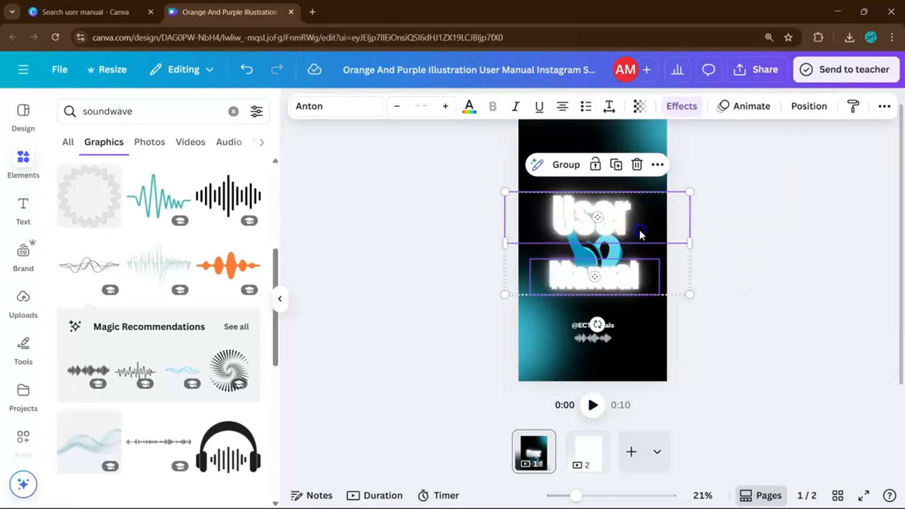
{"action": "left_click_drag", "start_coordinate": [639, 229], "coordinate": [637, 227]}
Apply the Hollow effect with thickness 12 to the copied title words
{"action": "left_click", "coordinate": [686, 106]}
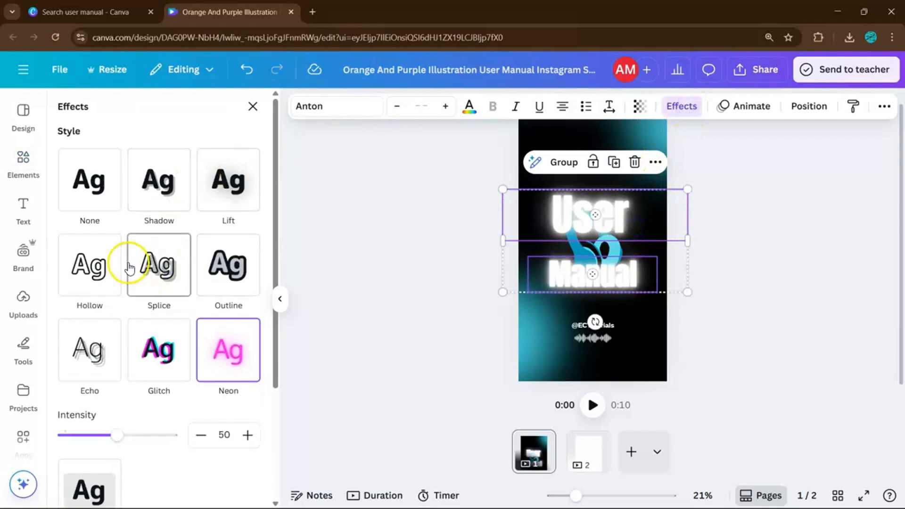
{"action": "left_click", "coordinate": [98, 272]}
{"action": "left_click_drag", "start_coordinate": [122, 355], "coordinate": [75, 349]}
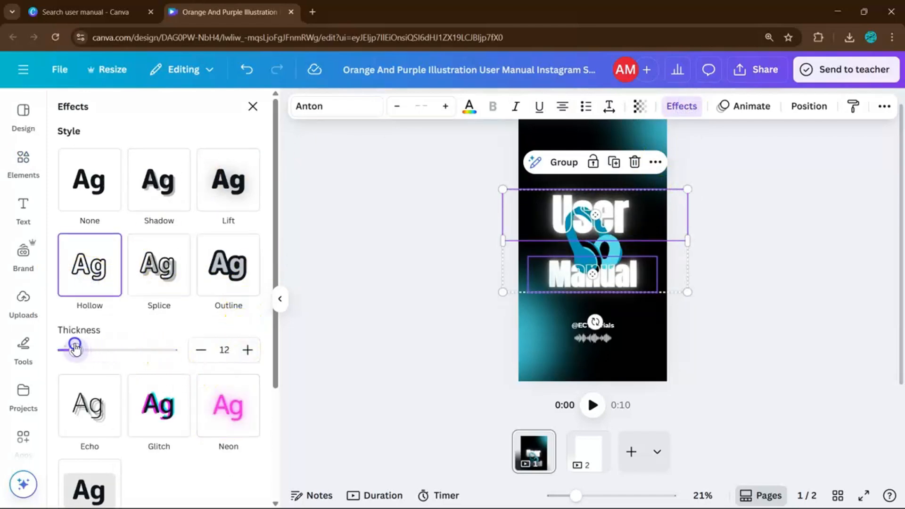
{"action": "left_click", "coordinate": [716, 319]}
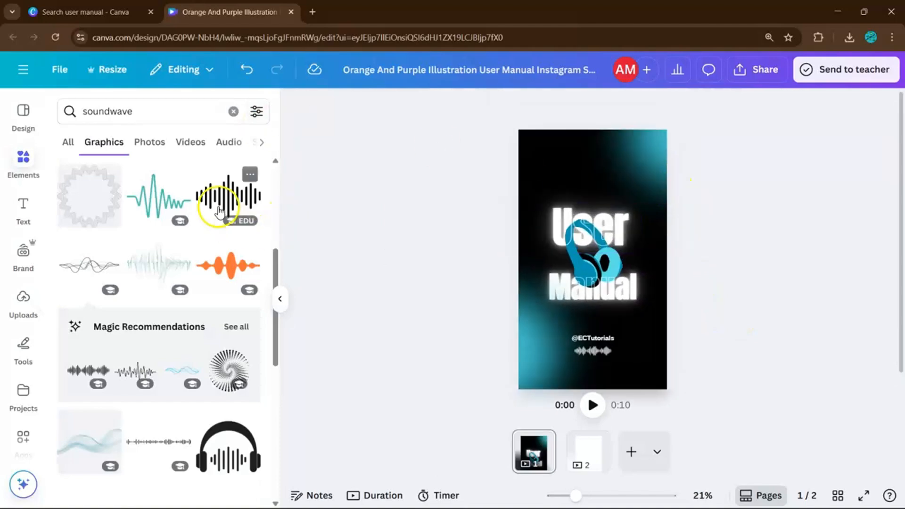
Search the elements for "line", add a plain white line near the cover's top edge, and stretch it across the cover
{"action": "left_click", "coordinate": [233, 111]}
{"action": "type", "text": "line"}
{"action": "key", "text": "Return"}
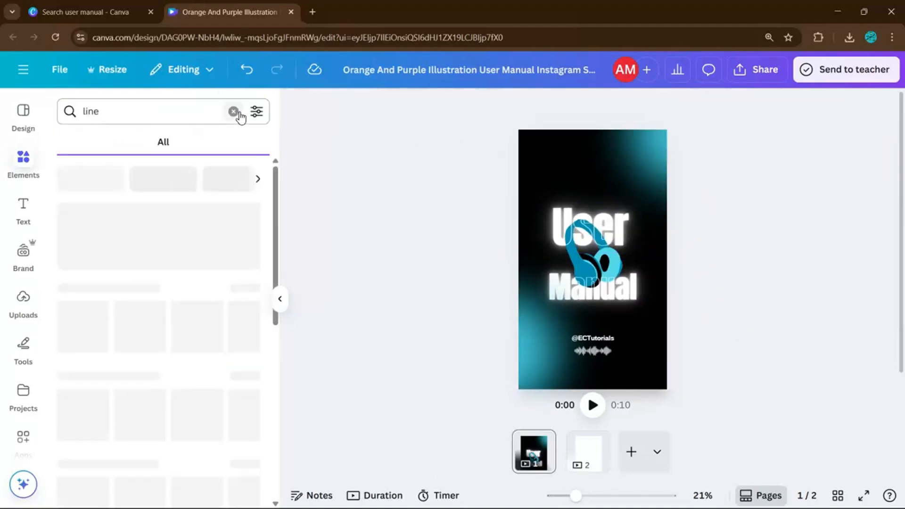
{"action": "left_click", "coordinate": [154, 325]}
{"action": "left_click", "coordinate": [658, 254]}
{"action": "left_click_drag", "start_coordinate": [605, 260], "coordinate": [563, 145]}
{"action": "scroll", "coordinate": [576, 149], "scroll_direction": "up", "scroll_amount": 5}
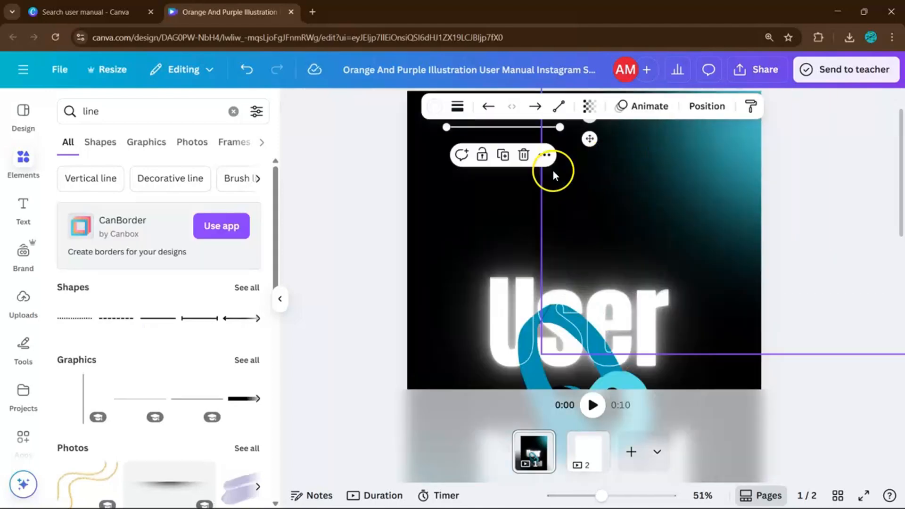
{"action": "left_click_drag", "start_coordinate": [565, 166], "coordinate": [732, 165]}
{"action": "left_click", "coordinate": [803, 176]}
Place a copy of the top line near the cover's bottom edge
{"action": "scroll", "coordinate": [777, 223], "scroll_direction": "down", "scroll_amount": 4}
{"action": "scroll", "coordinate": [776, 222], "scroll_direction": "down", "scroll_amount": 1}
{"action": "left_click", "coordinate": [617, 143]}
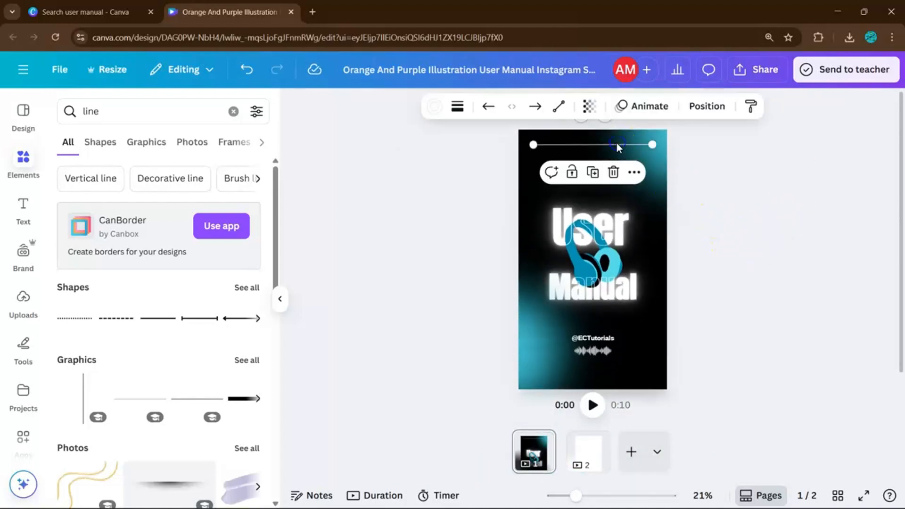
{"action": "left_click_drag", "start_coordinate": [627, 148], "coordinate": [630, 359]}
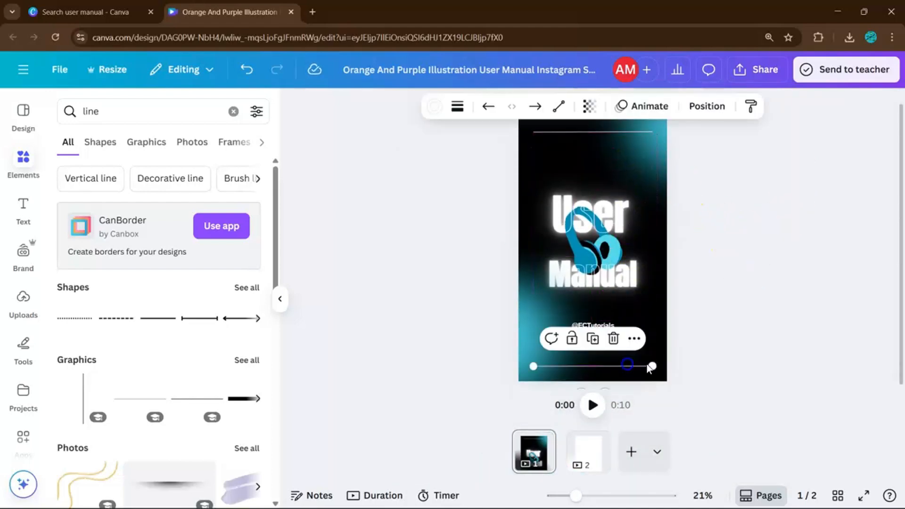
{"action": "left_click", "coordinate": [764, 303]}
Try a copy of the soundwave graphic between the top line and the word "User"
{"action": "scroll", "coordinate": [746, 287], "scroll_direction": "up", "scroll_amount": 2}
{"action": "scroll", "coordinate": [740, 259], "scroll_direction": "down", "scroll_amount": 3}
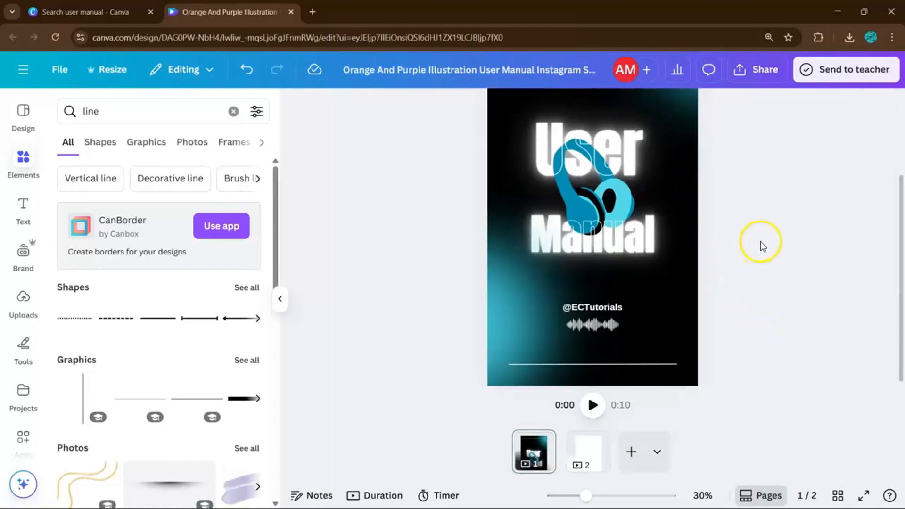
{"action": "left_click", "coordinate": [601, 302]}
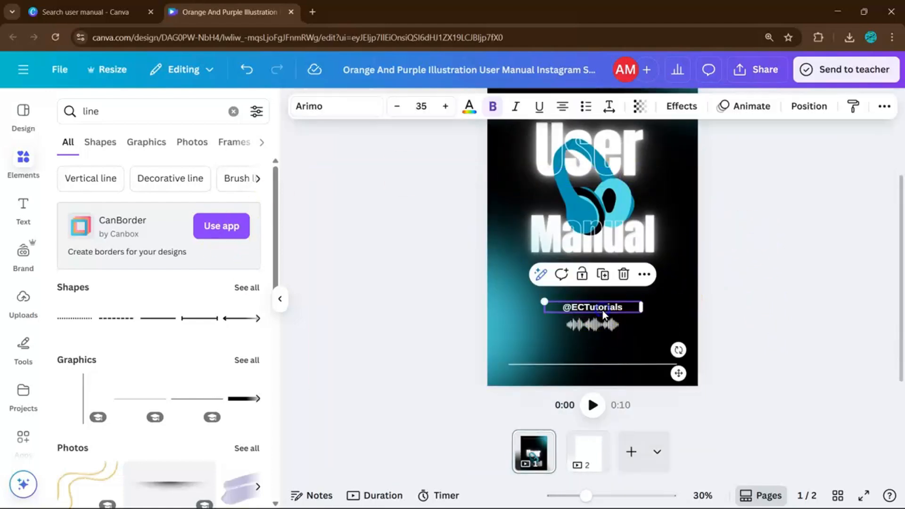
{"action": "left_click", "coordinate": [603, 310]}
{"action": "left_click", "coordinate": [613, 321]}
{"action": "key", "text": "ctrl+c"}
{"action": "scroll", "coordinate": [614, 208], "scroll_direction": "up", "scroll_amount": 2}
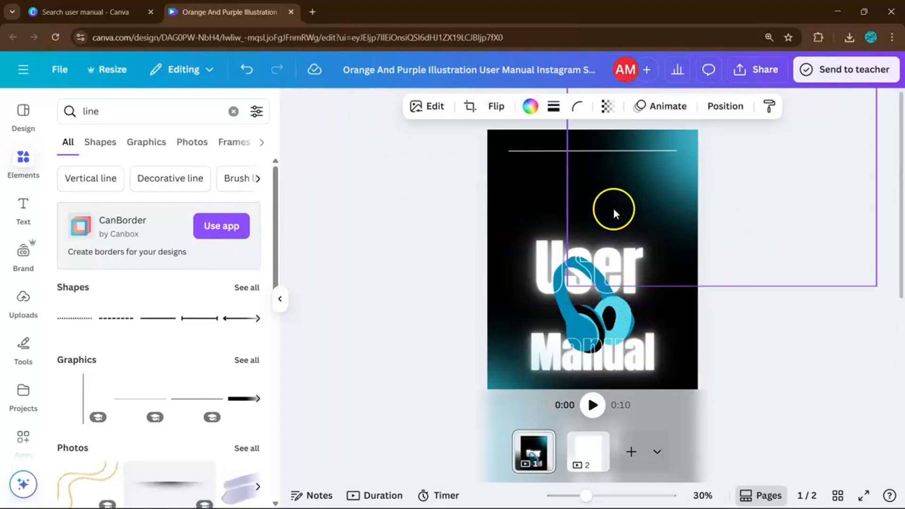
{"action": "key", "text": "ctrl+v"}
{"action": "scroll", "coordinate": [584, 195], "scroll_direction": "up", "scroll_amount": 1}
{"action": "left_click_drag", "start_coordinate": [605, 325], "coordinate": [601, 195]}
{"action": "scroll", "coordinate": [584, 195], "scroll_direction": "up", "scroll_amount": 1}
{"action": "left_click", "coordinate": [728, 216]}
{"action": "scroll", "coordinate": [732, 218], "scroll_direction": "down", "scroll_amount": 2}
{"action": "scroll", "coordinate": [732, 221], "scroll_direction": "up", "scroll_amount": 2}
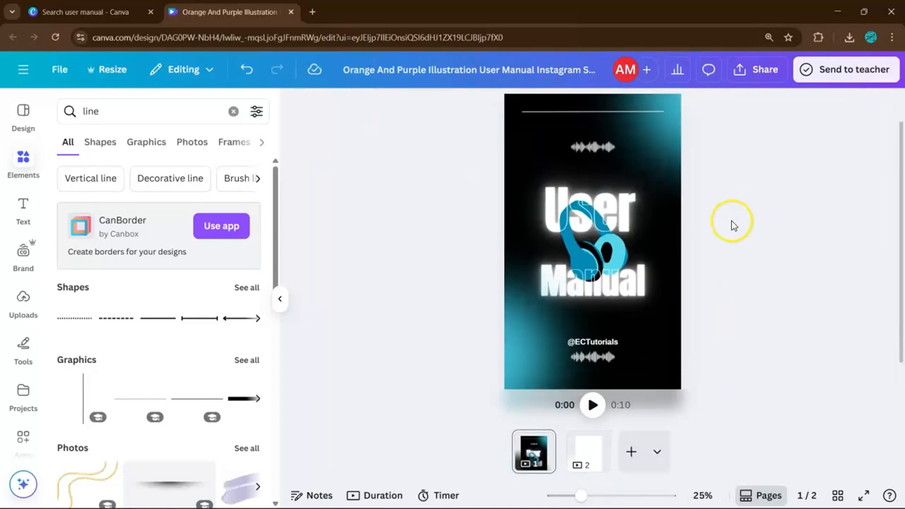
Delete the soundwave graphics above the title and below the handle
{"action": "scroll", "coordinate": [732, 220], "scroll_direction": "up", "scroll_amount": 1}
{"action": "left_click", "coordinate": [602, 187]}
{"action": "key", "text": "Delete"}
{"action": "scroll", "coordinate": [601, 186], "scroll_direction": "down", "scroll_amount": 2}
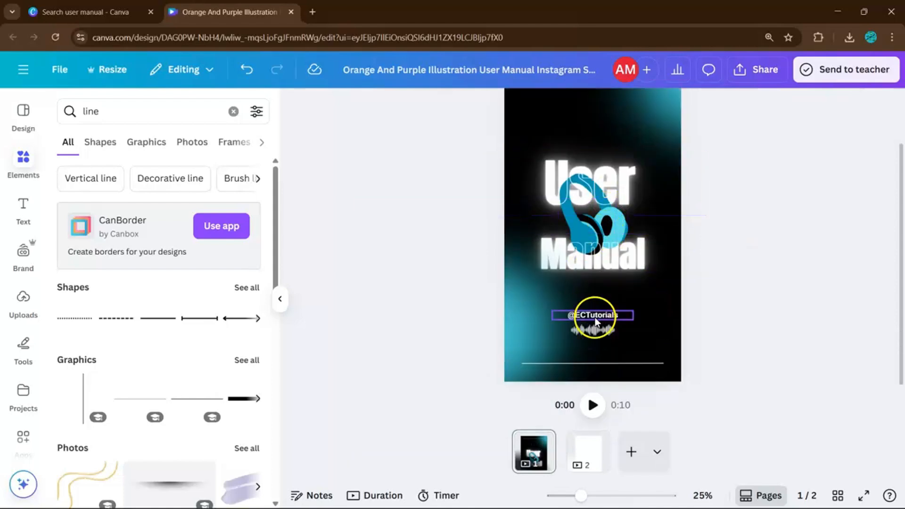
{"action": "left_click", "coordinate": [598, 325]}
{"action": "key", "text": "Delete"}
{"action": "left_click", "coordinate": [751, 278]}
{"action": "left_click_drag", "start_coordinate": [597, 321], "coordinate": [597, 286]}
{"action": "left_click", "coordinate": [706, 264]}
{"action": "scroll", "coordinate": [706, 265], "scroll_direction": "down", "scroll_amount": 2}
{"action": "scroll", "coordinate": [735, 262], "scroll_direction": "up", "scroll_amount": 2}
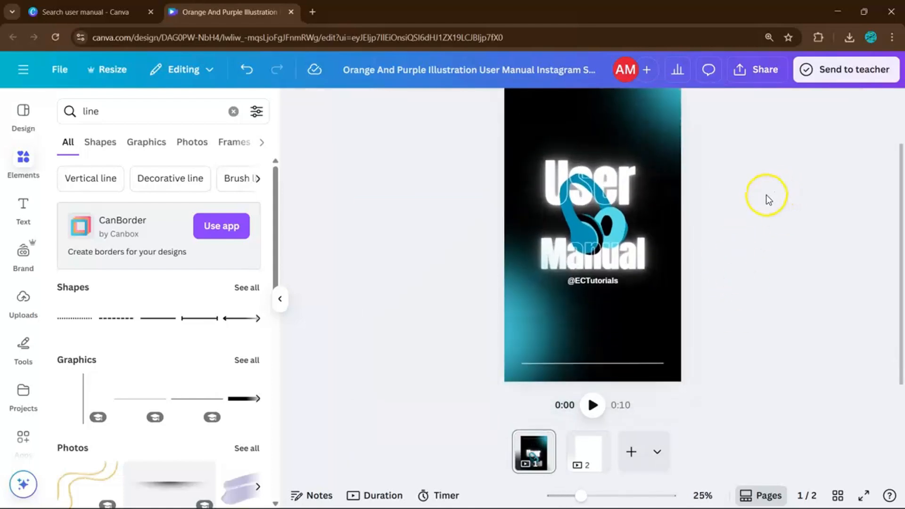
Shorten the top line by pulling in its right end
{"action": "scroll", "coordinate": [716, 251], "scroll_direction": "down", "scroll_amount": 1}
{"action": "scroll", "coordinate": [743, 226], "scroll_direction": "down", "scroll_amount": 1}
{"action": "scroll", "coordinate": [731, 237], "scroll_direction": "up", "scroll_amount": 1}
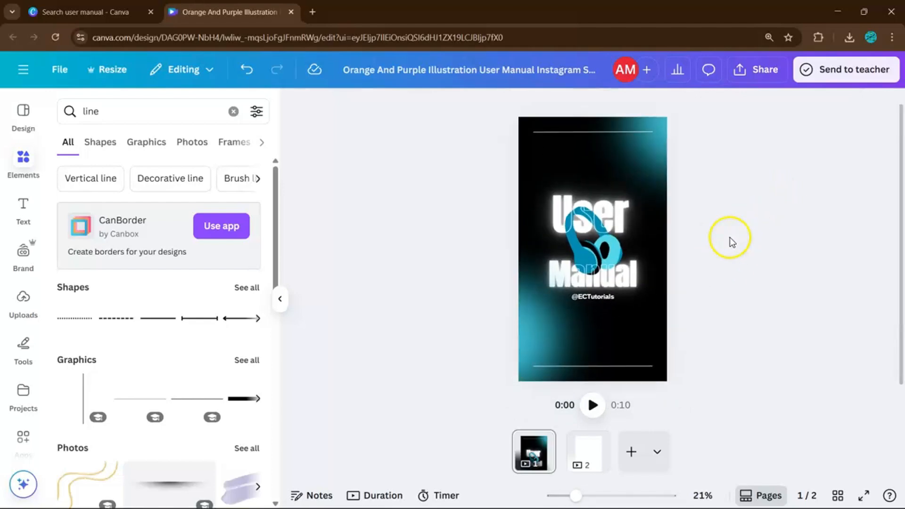
{"action": "left_click", "coordinate": [645, 133]}
{"action": "left_click_drag", "start_coordinate": [652, 132], "coordinate": [642, 132]}
{"action": "left_click", "coordinate": [673, 146]}
Add small body text reading "2025" and place it at the right end of the cover's top line
{"action": "scroll", "coordinate": [777, 199], "scroll_direction": "up", "scroll_amount": 2}
{"action": "scroll", "coordinate": [776, 199], "scroll_direction": "up", "scroll_amount": 1}
{"action": "left_click", "coordinate": [26, 204]}
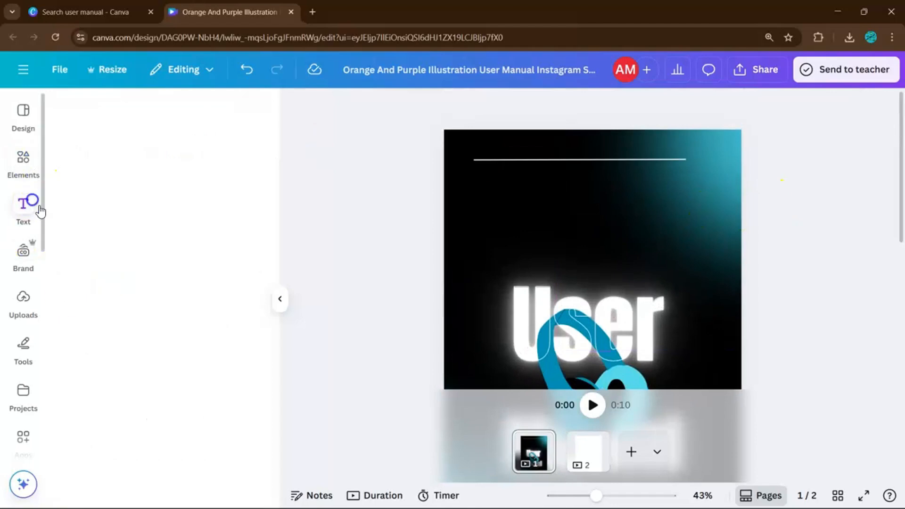
{"action": "left_click", "coordinate": [138, 325]}
{"action": "key", "text": "BackSpace"}
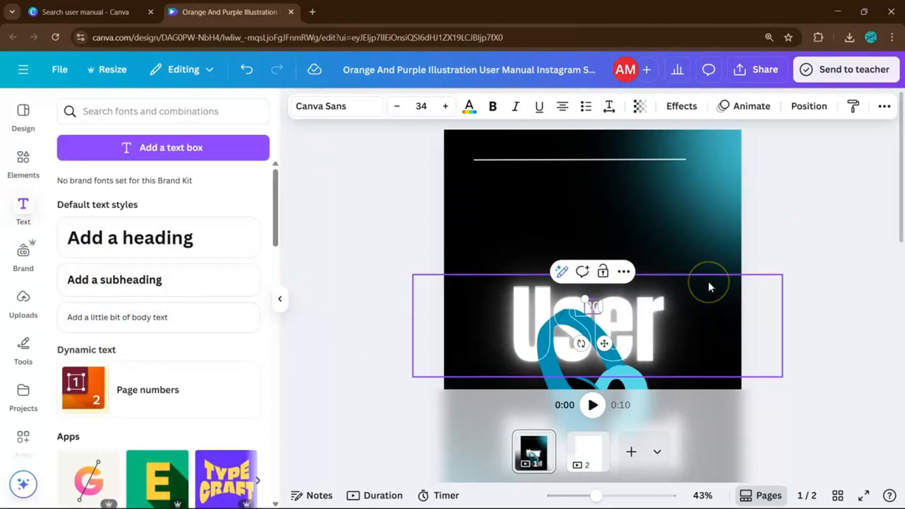
{"action": "left_click", "coordinate": [816, 302]}
{"action": "left_click_drag", "start_coordinate": [603, 307], "coordinate": [700, 157]}
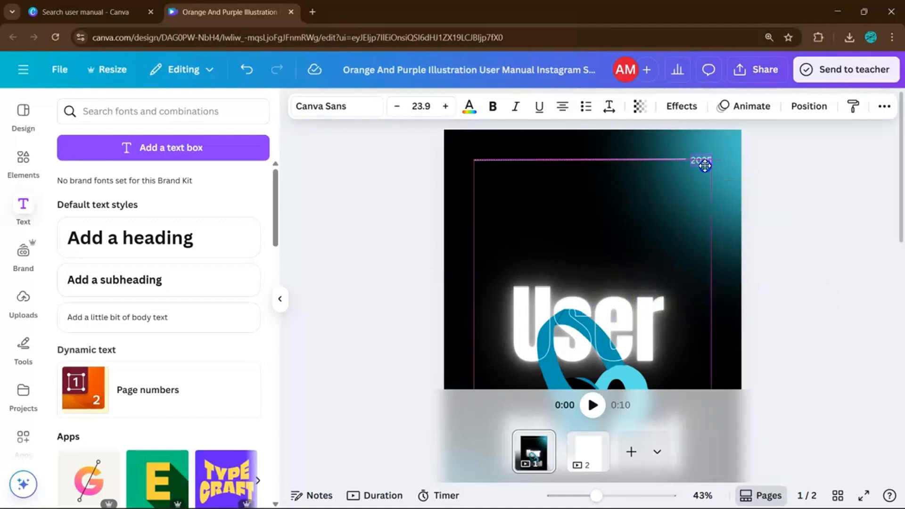
{"action": "left_click", "coordinate": [764, 168]}
{"action": "scroll", "coordinate": [764, 248], "scroll_direction": "down", "scroll_amount": 3}
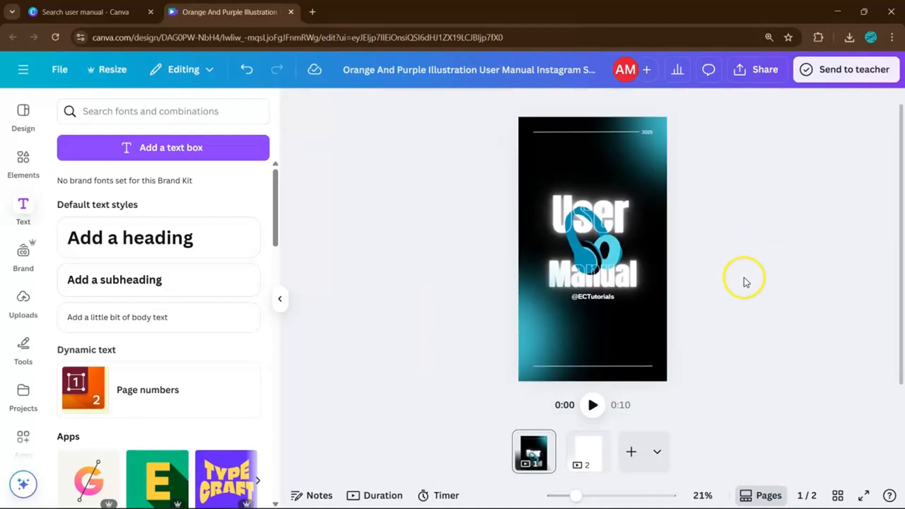
{"action": "left_click", "coordinate": [177, 317]}
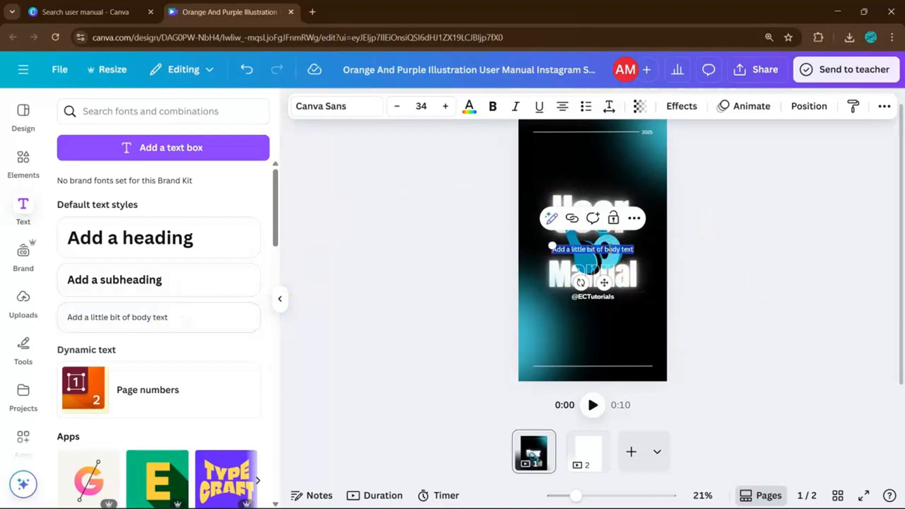
{"action": "left_click", "coordinate": [626, 250]}
{"action": "left_click", "coordinate": [697, 260]}
{"action": "left_click", "coordinate": [619, 248]}
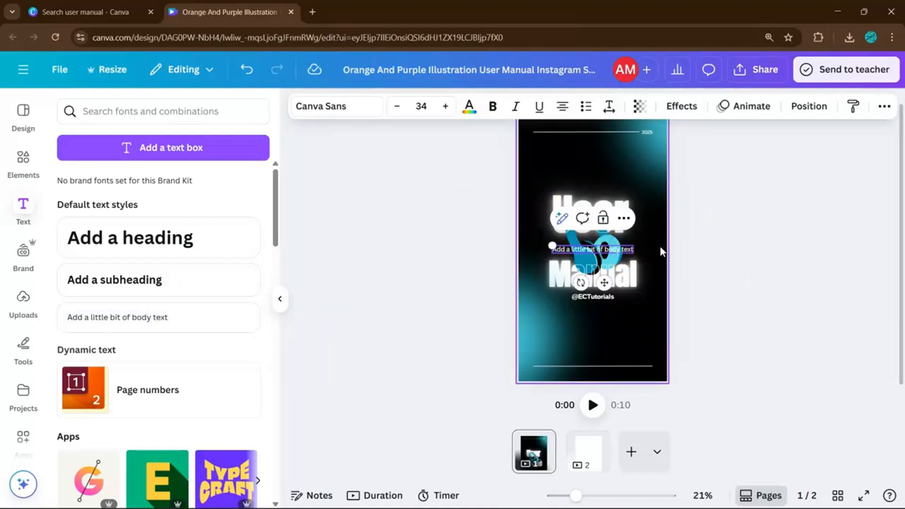
{"action": "left_click", "coordinate": [627, 251]}
{"action": "left_click_drag", "start_coordinate": [627, 250], "coordinate": [624, 329]}
{"action": "left_click", "coordinate": [705, 324]}
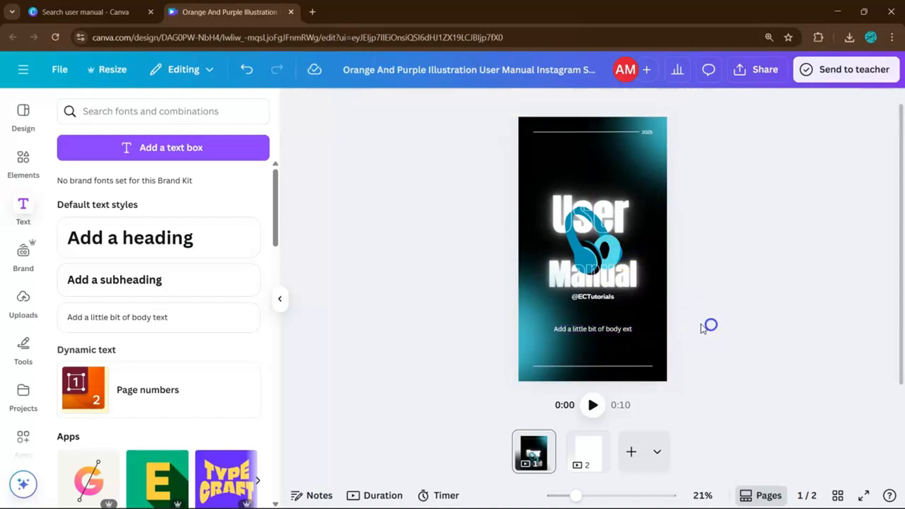
{"action": "left_click", "coordinate": [617, 332]}
{"action": "left_click", "coordinate": [707, 313]}
{"action": "left_click_drag", "start_coordinate": [593, 301], "coordinate": [631, 352]}
{"action": "left_click", "coordinate": [702, 341]}
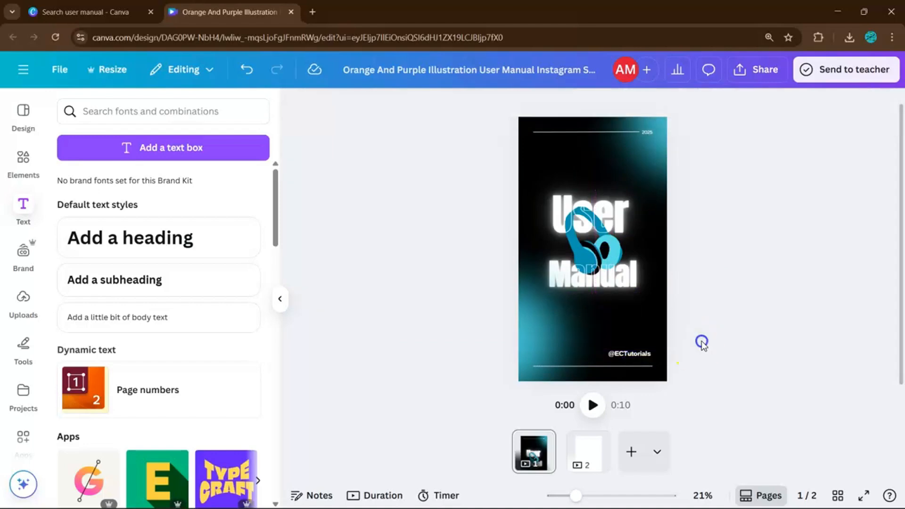
{"action": "left_click", "coordinate": [157, 119]}
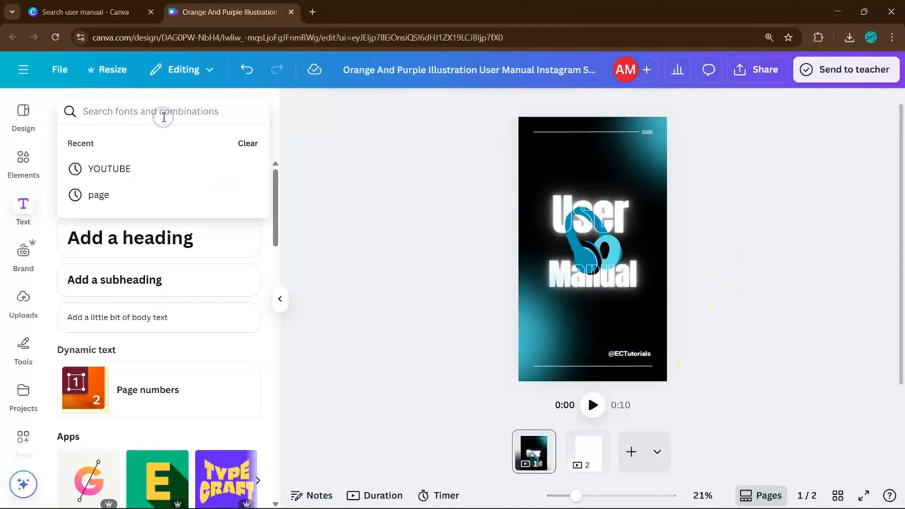
{"action": "type", "text": "texture"}
{"action": "key", "text": "Return"}
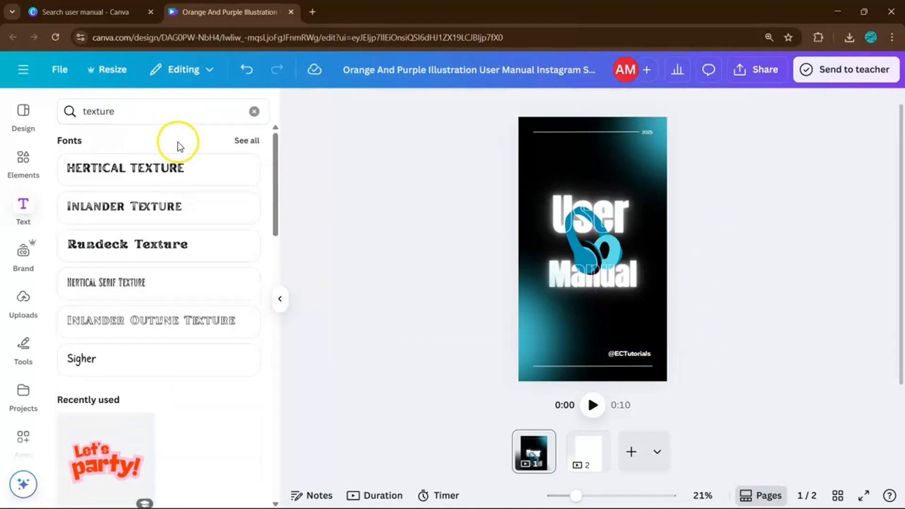
Search the elements for "texture" and add the translucent crumpled texture graphic to the cover
{"action": "left_click", "coordinate": [24, 160]}
{"action": "left_click", "coordinate": [150, 107]}
{"action": "type", "text": "texture"}
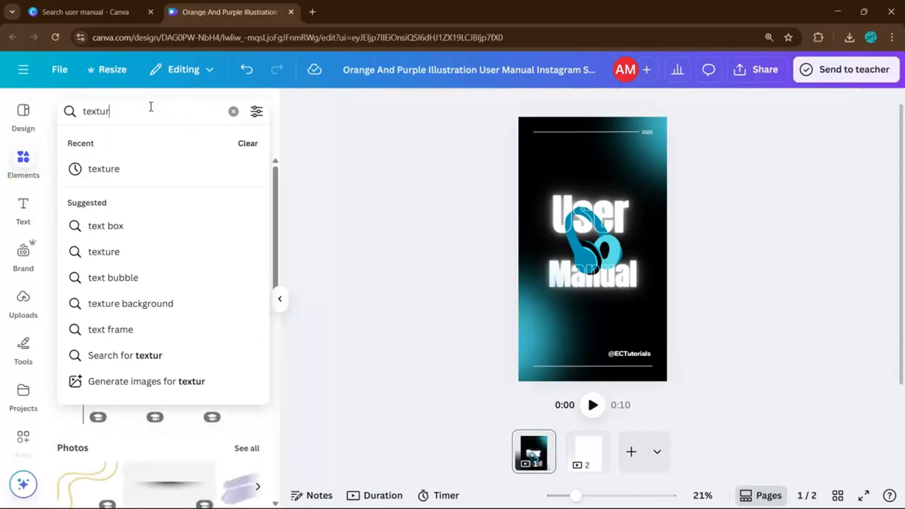
{"action": "key", "text": "Return"}
{"action": "left_click", "coordinate": [190, 249]}
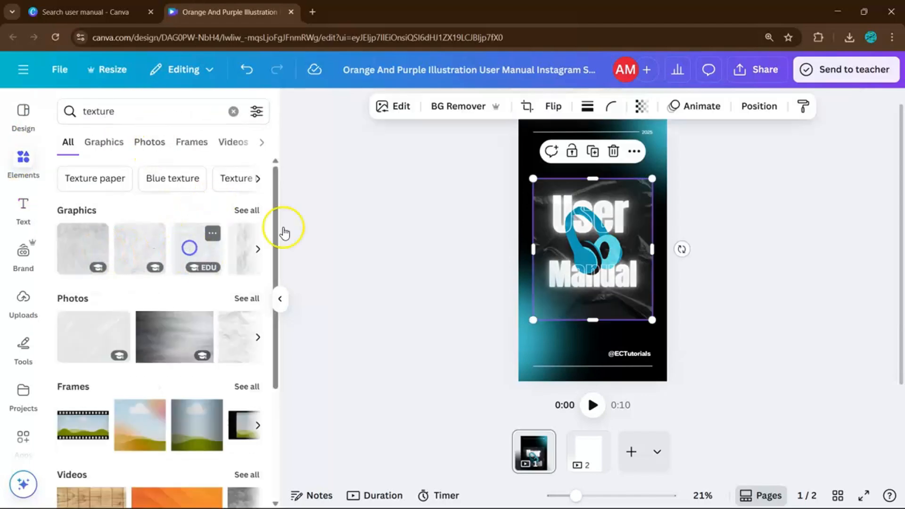
Enlarge the crumpled texture and position it so it covers the whole cover page
{"action": "left_click", "coordinate": [695, 247]}
{"action": "left_click_drag", "start_coordinate": [647, 301], "coordinate": [686, 435]}
{"action": "left_click", "coordinate": [751, 309]}
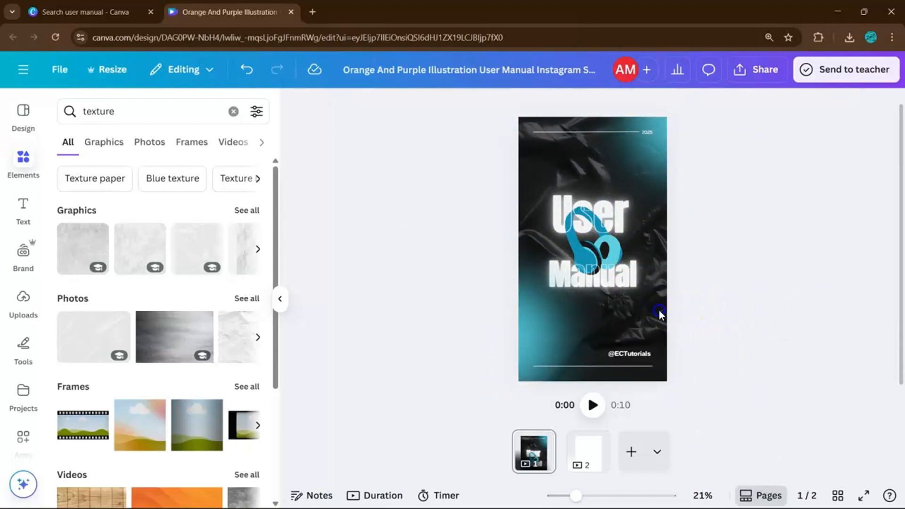
{"action": "left_click_drag", "start_coordinate": [659, 311], "coordinate": [631, 315]}
{"action": "left_click", "coordinate": [773, 347]}
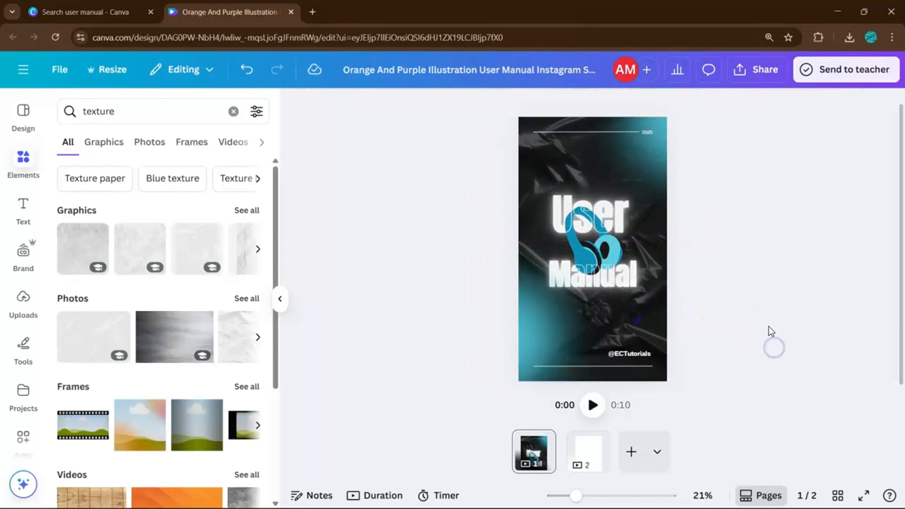
Browse the full set of texture graphics for another possible cover overlay
{"action": "left_click", "coordinate": [242, 211]}
{"action": "scroll", "coordinate": [179, 304], "scroll_direction": "down", "scroll_amount": 10}
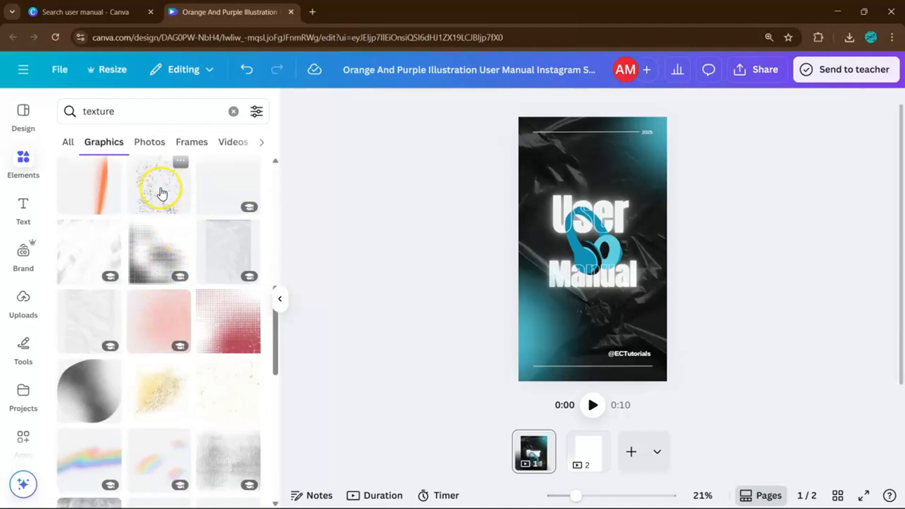
{"action": "left_click", "coordinate": [161, 192]}
{"action": "left_click", "coordinate": [369, 296]}
{"action": "scroll", "coordinate": [173, 302], "scroll_direction": "down", "scroll_amount": 3}
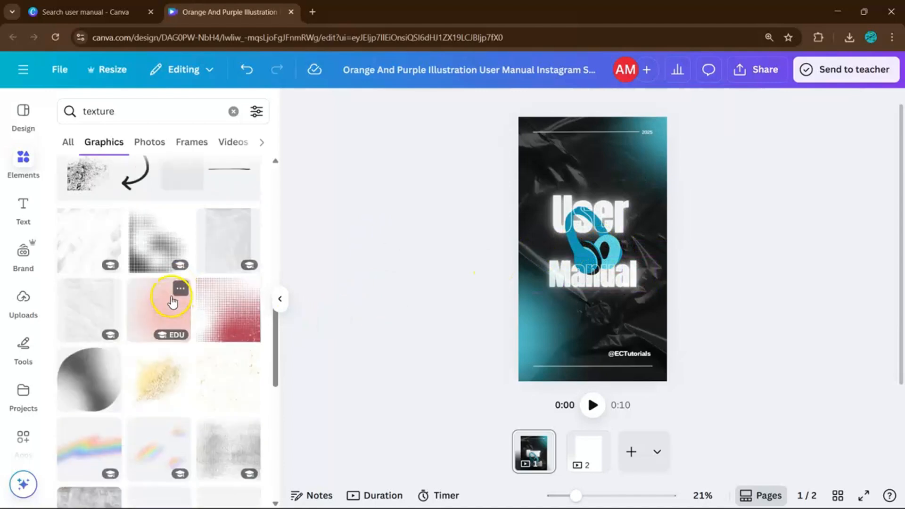
{"action": "scroll", "coordinate": [172, 302], "scroll_direction": "down", "scroll_amount": 6}
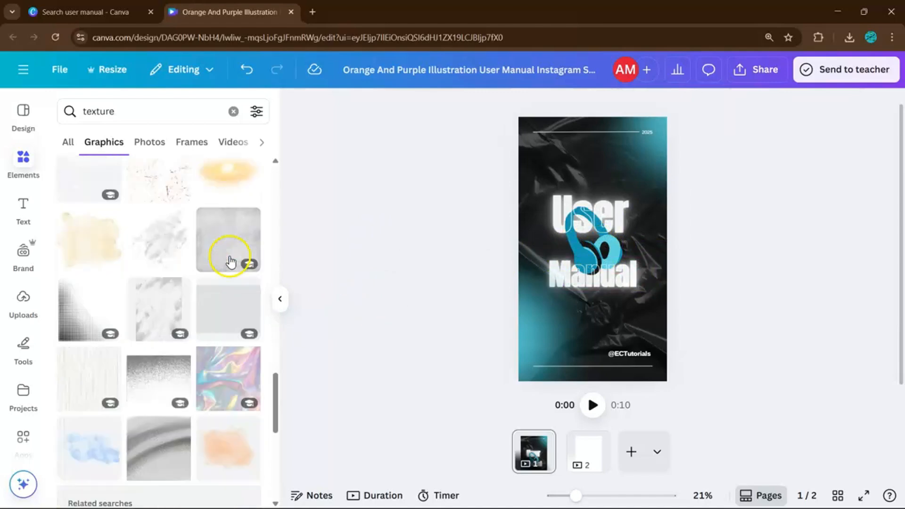
{"action": "scroll", "coordinate": [198, 269], "scroll_direction": "down", "scroll_amount": 5}
{"action": "left_click", "coordinate": [280, 299]}
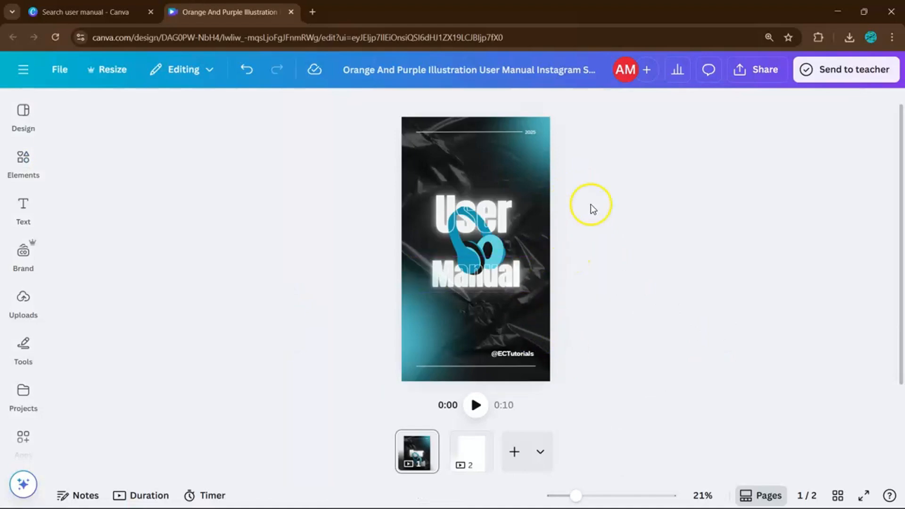
Set the background of page 2 to black and duplicate that page
{"action": "left_click", "coordinate": [471, 450]}
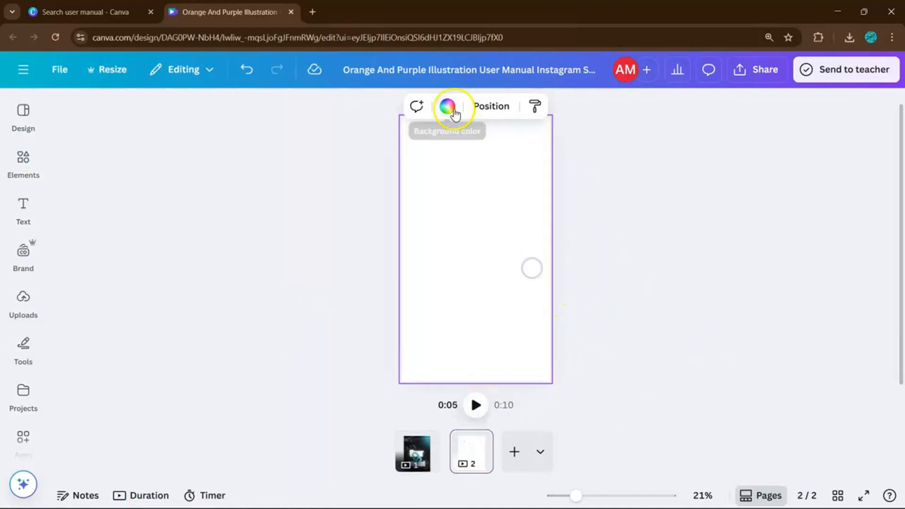
{"action": "left_click", "coordinate": [447, 106]}
{"action": "left_click", "coordinate": [99, 207]}
{"action": "key", "text": "ctrl+d"}
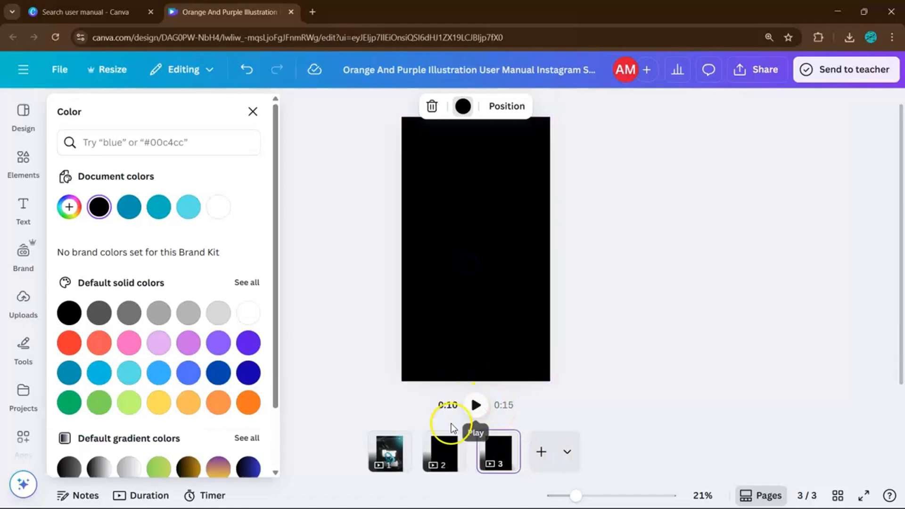
Return to page 2 and clear the leftover "texture" searches for elements and fonts
{"action": "left_click", "coordinate": [444, 452]}
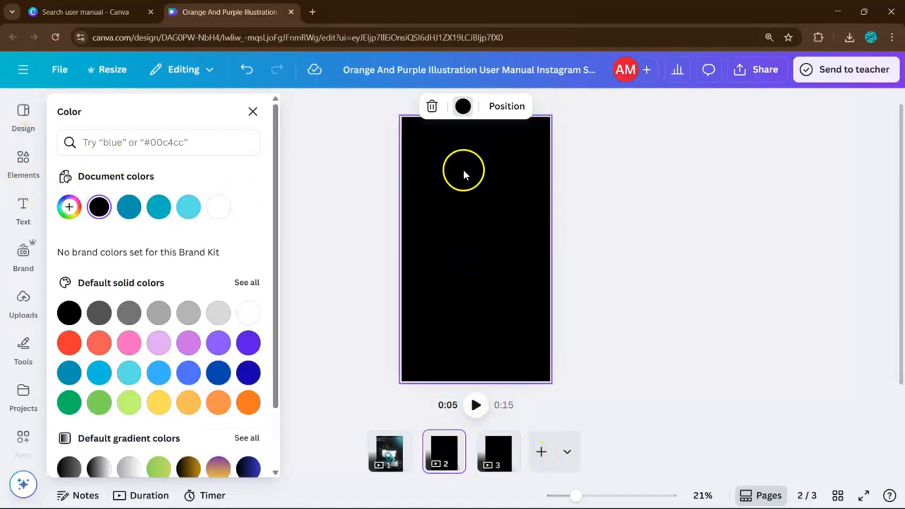
{"action": "left_click", "coordinate": [437, 207]}
{"action": "left_click", "coordinate": [23, 162]}
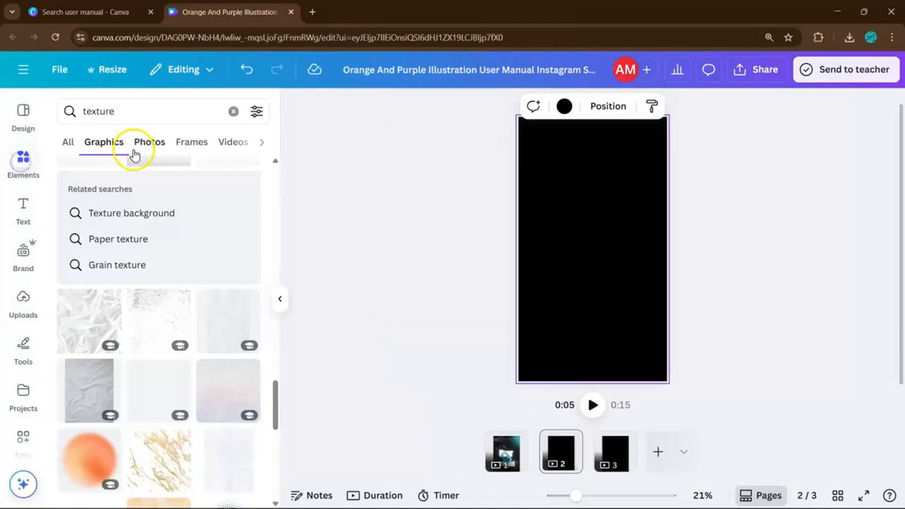
{"action": "left_click", "coordinate": [233, 111]}
{"action": "left_click", "coordinate": [23, 208]}
{"action": "left_click", "coordinate": [504, 451]}
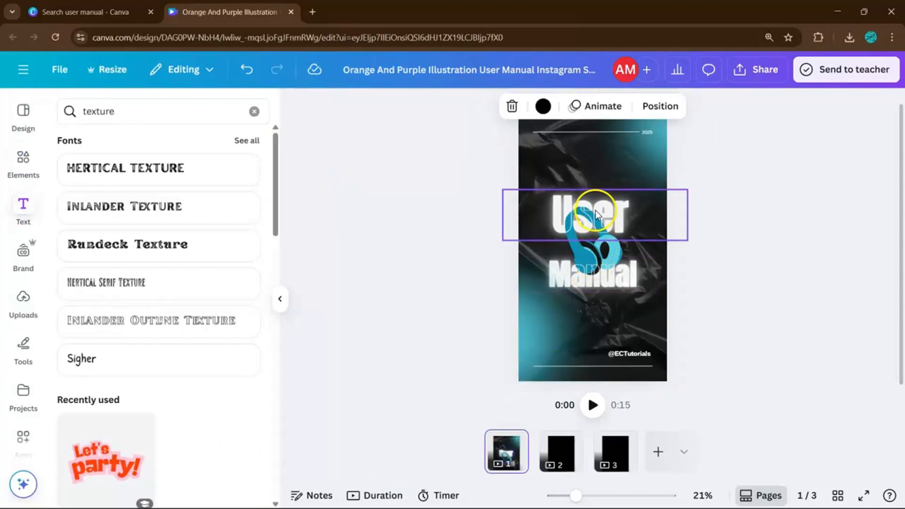
{"action": "left_click", "coordinate": [561, 450]}
{"action": "left_click", "coordinate": [253, 112]}
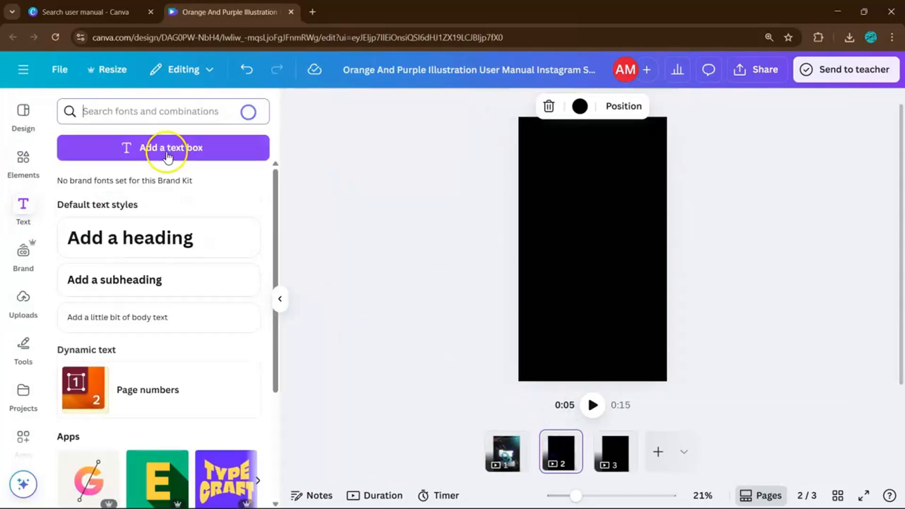
Add a heading to page 2 in the Anton font and move it near the top of the page
{"action": "left_click", "coordinate": [137, 228]}
{"action": "left_click", "coordinate": [330, 106]}
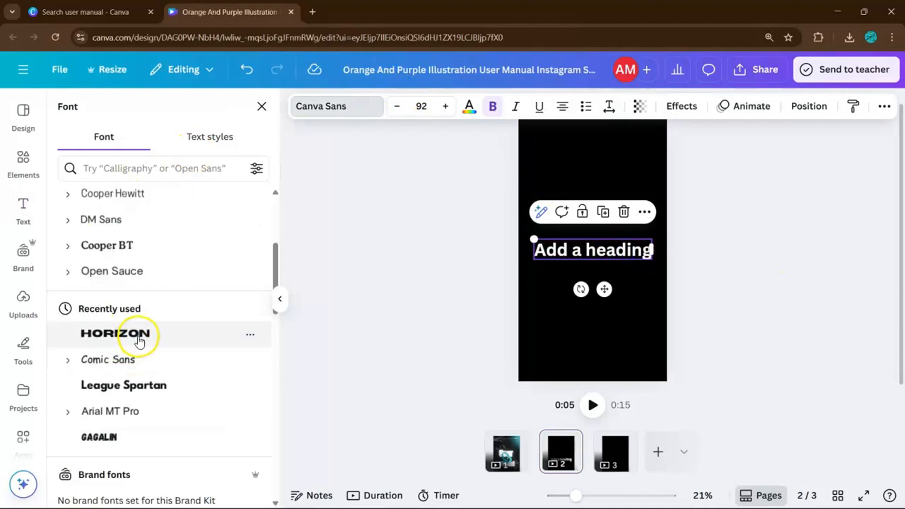
{"action": "scroll", "coordinate": [174, 263], "scroll_direction": "down", "scroll_amount": 2}
{"action": "scroll", "coordinate": [135, 277], "scroll_direction": "up", "scroll_amount": 5}
{"action": "left_click", "coordinate": [146, 262]}
{"action": "left_click", "coordinate": [702, 253]}
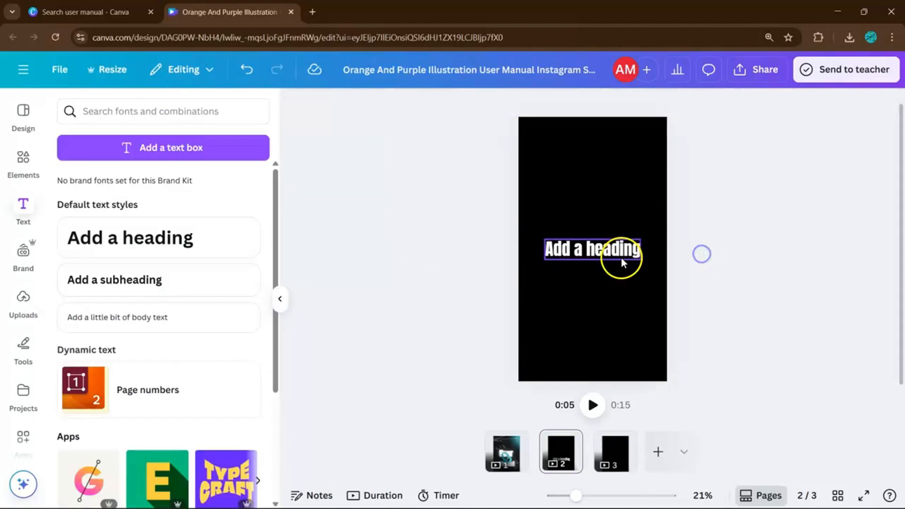
{"action": "left_click_drag", "start_coordinate": [623, 261], "coordinate": [626, 158]}
Change the placeholder heading on page 2 to "POWER ON"
{"action": "double_click", "coordinate": [624, 159]}
{"action": "scroll", "coordinate": [679, 165], "scroll_direction": "up", "scroll_amount": 3}
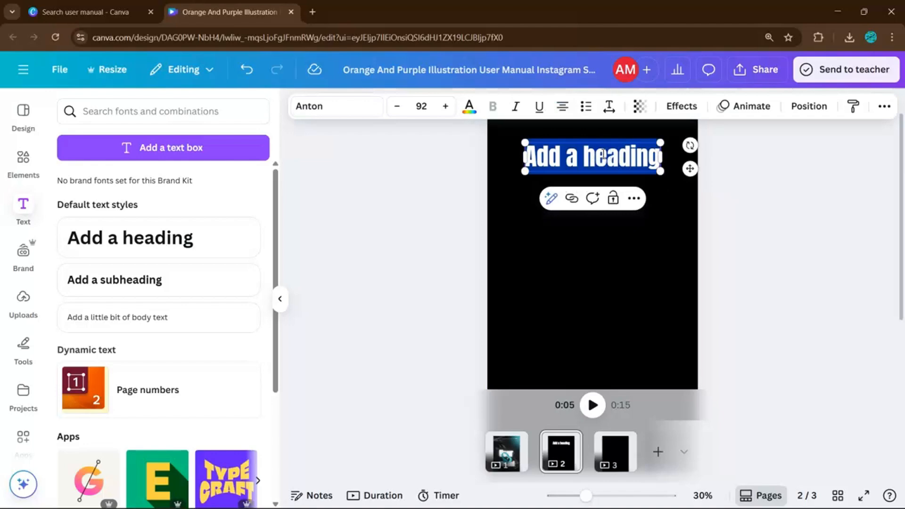
{"action": "type", "text": "IPOWER OM"}
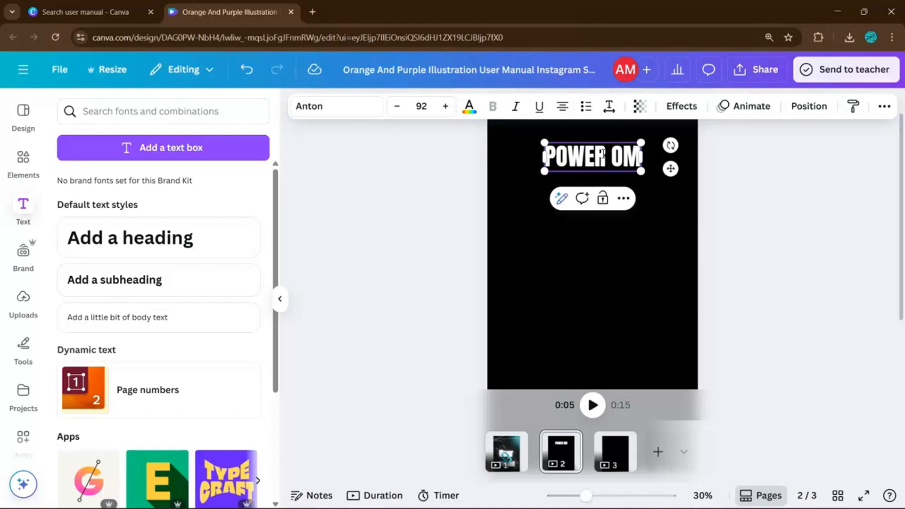
{"action": "key", "text": "BackSpace"}
{"action": "type", "text": "N"}
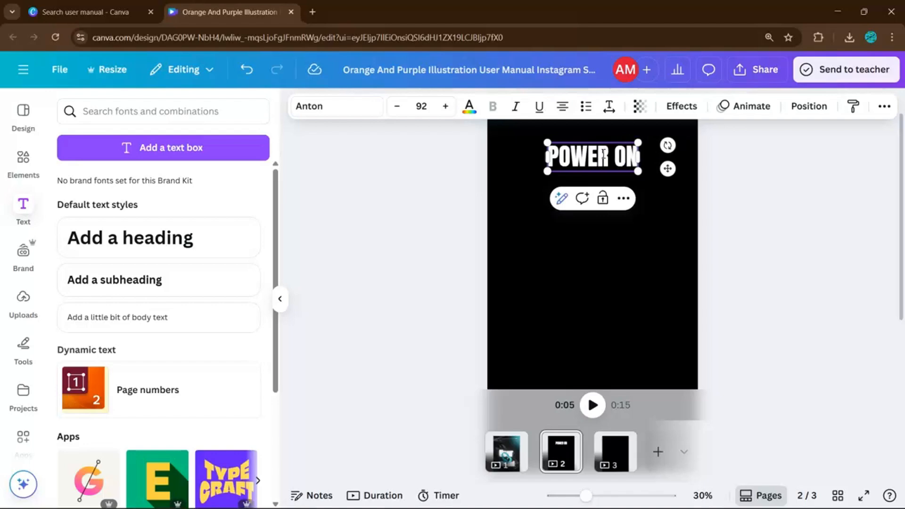
{"action": "left_click", "coordinate": [744, 276]}
{"action": "scroll", "coordinate": [677, 307], "scroll_direction": "down", "scroll_amount": 3}
{"action": "scroll", "coordinate": [591, 172], "scroll_direction": "up", "scroll_amount": 2}
Reword the page 2 heading as "HOW TO USE" and shift it slightly down
{"action": "left_click", "coordinate": [597, 163]}
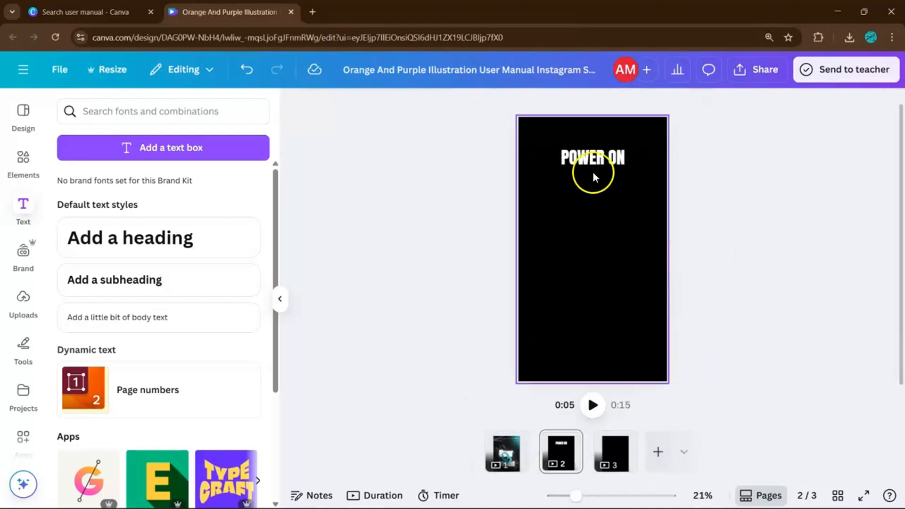
{"action": "left_click", "coordinate": [602, 159]}
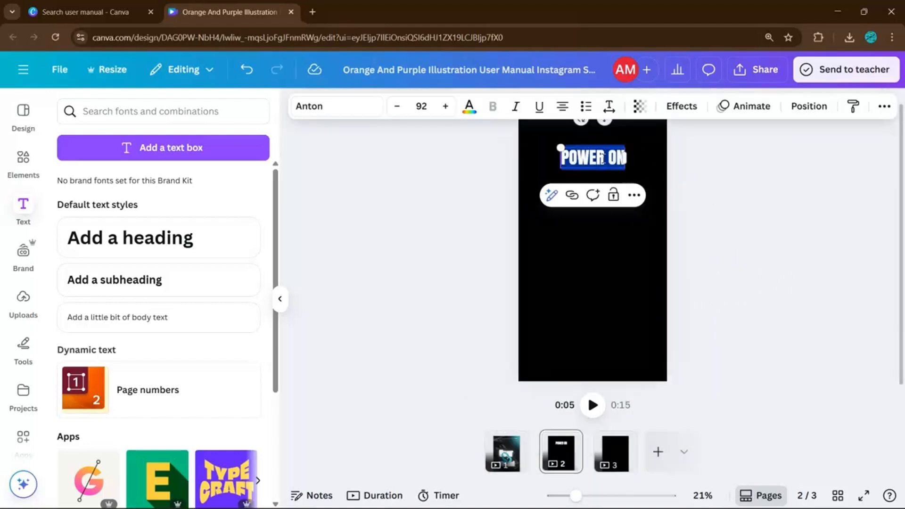
{"action": "type", "text": "HOW TO USE"}
{"action": "left_click", "coordinate": [758, 287]}
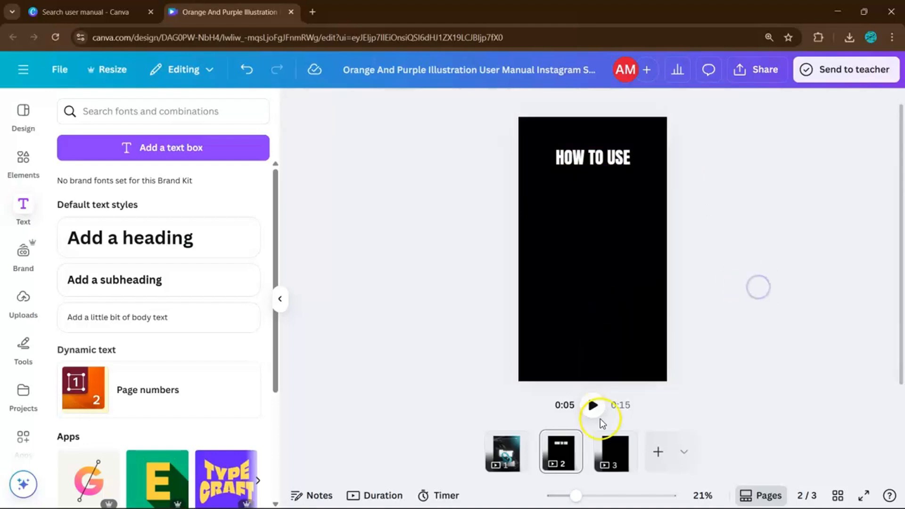
{"action": "left_click_drag", "start_coordinate": [588, 157], "coordinate": [589, 170]}
{"action": "left_click", "coordinate": [735, 195]}
Copy the "HOW TO USE" heading from page 2 and paste it onto page 3
{"action": "left_click", "coordinate": [626, 449]}
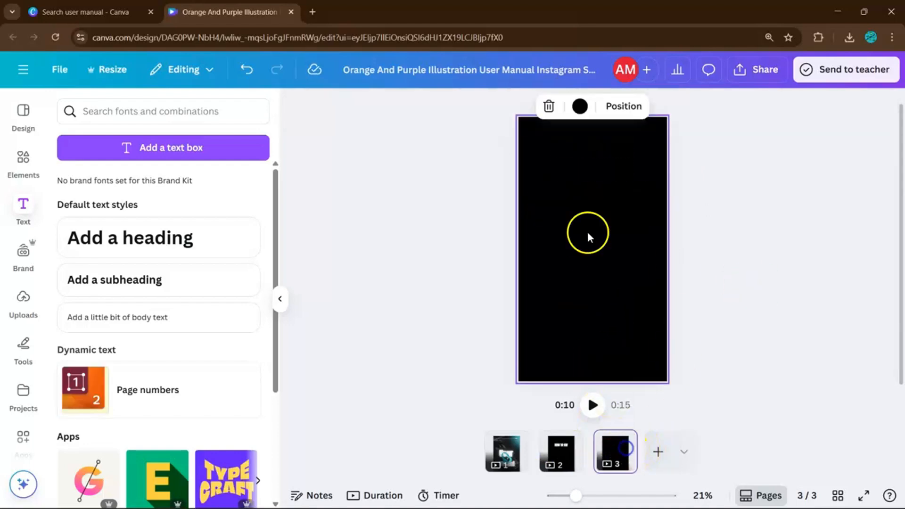
{"action": "right_click", "coordinate": [563, 451]}
{"action": "left_click", "coordinate": [558, 458]}
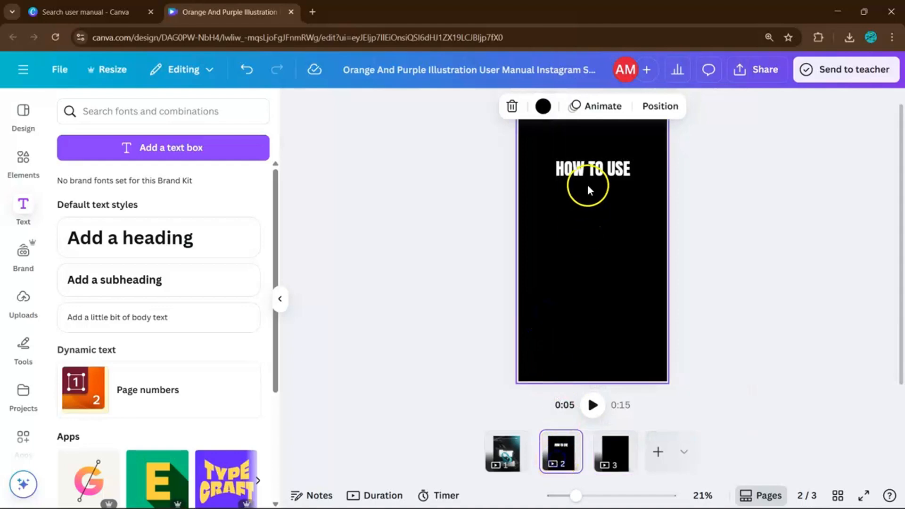
{"action": "left_click", "coordinate": [599, 171]}
{"action": "key", "text": "ctrl+c"}
{"action": "left_click", "coordinate": [614, 449]}
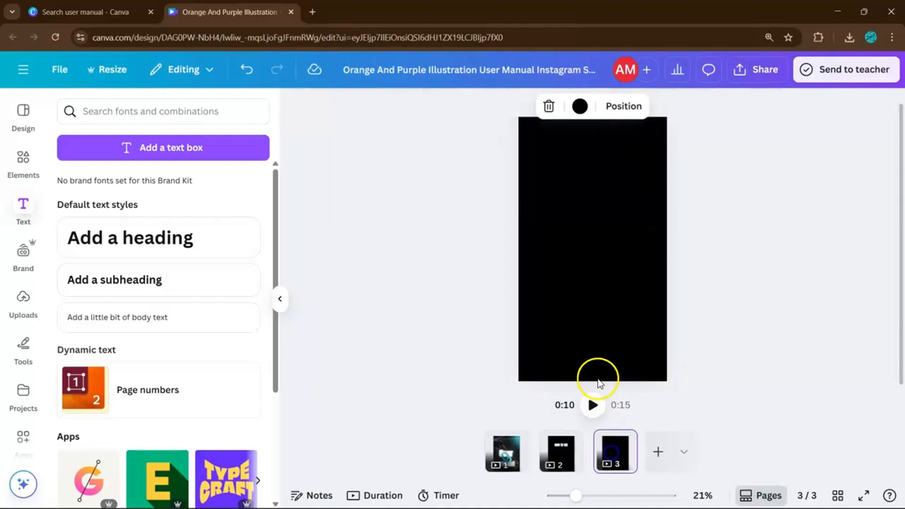
{"action": "key", "text": "ctrl+v"}
Reword the pasted heading on page 3 as "RESTRICTIONS"
{"action": "double_click", "coordinate": [598, 169]}
{"action": "type", "text": "RESTRICTIONS"}
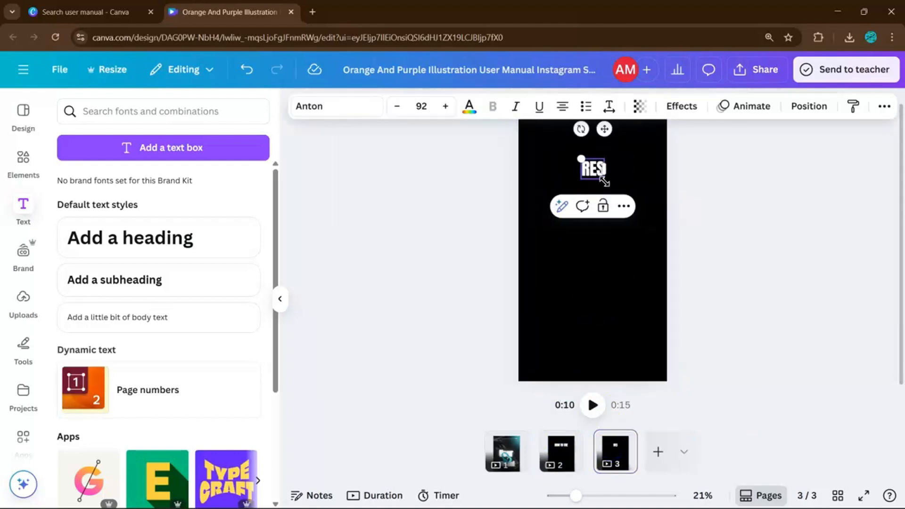
{"action": "left_click", "coordinate": [675, 188]}
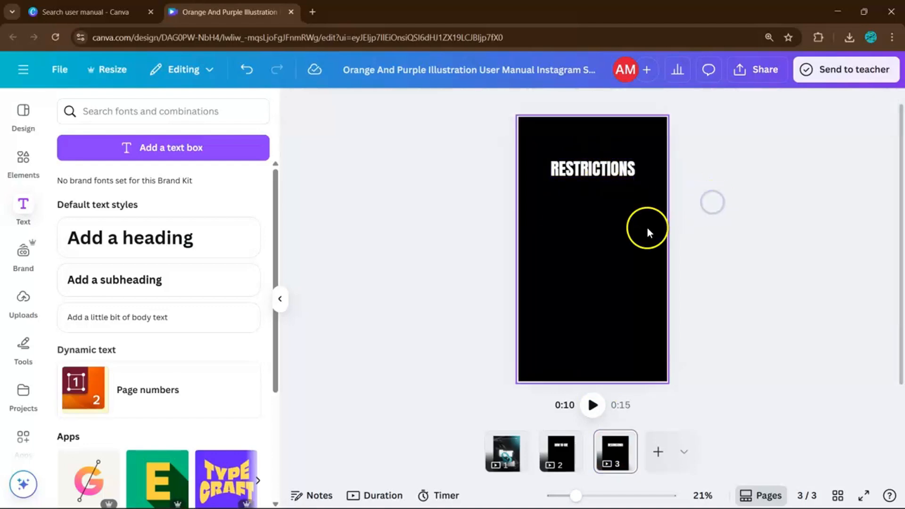
Add a fourth page and paste a copy of the page 3 heading onto it
{"action": "left_click", "coordinate": [658, 452]}
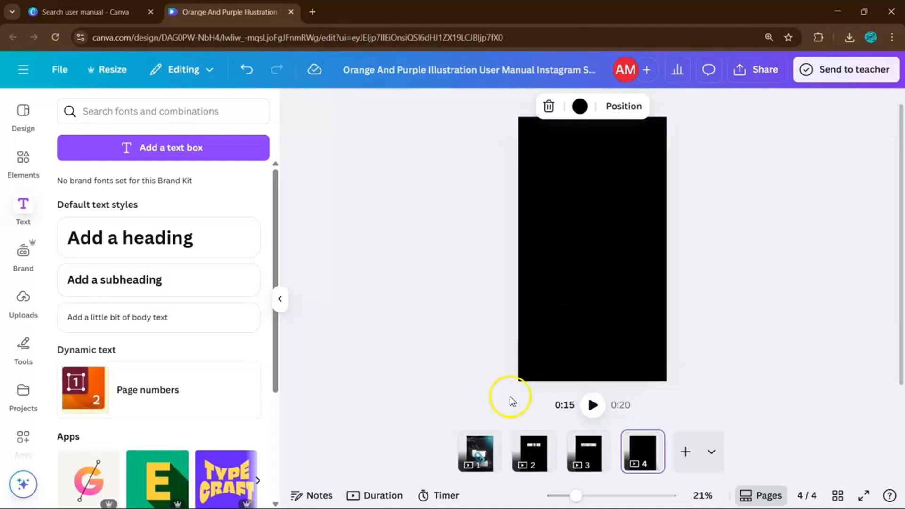
{"action": "left_click", "coordinate": [587, 453]}
{"action": "left_click", "coordinate": [614, 179]}
{"action": "key", "text": "ctrl+c"}
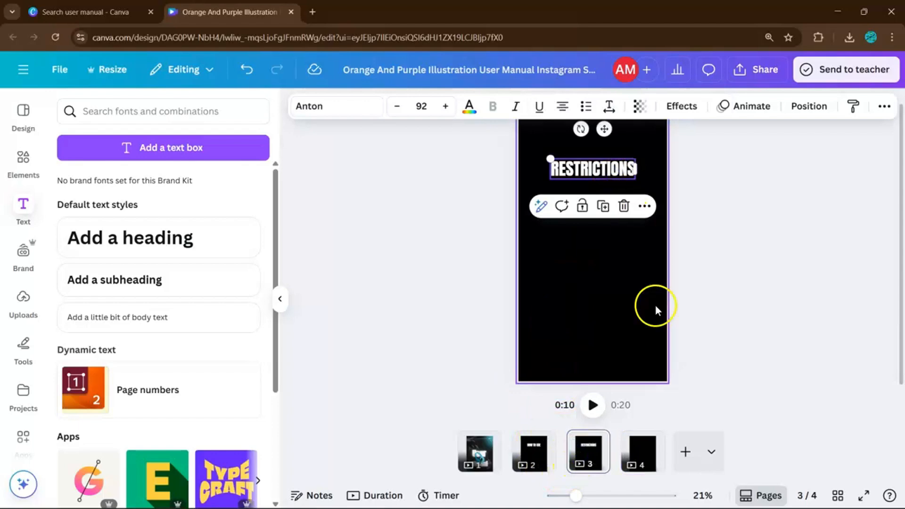
{"action": "scroll", "coordinate": [596, 361], "scroll_direction": "down", "scroll_amount": 1}
{"action": "key", "text": "ctrl+v"}
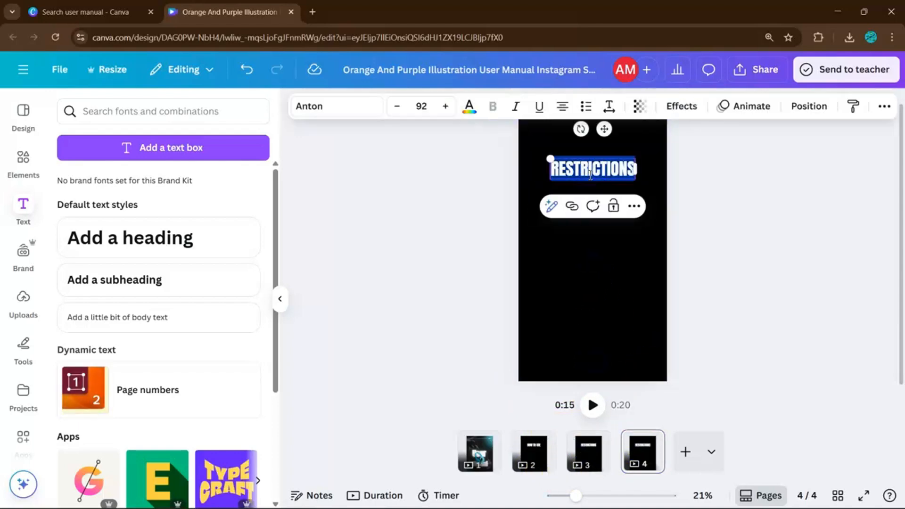
Change the heading text on page 4 to "CONTACT:"
{"action": "type", "text": "CONTACT"}
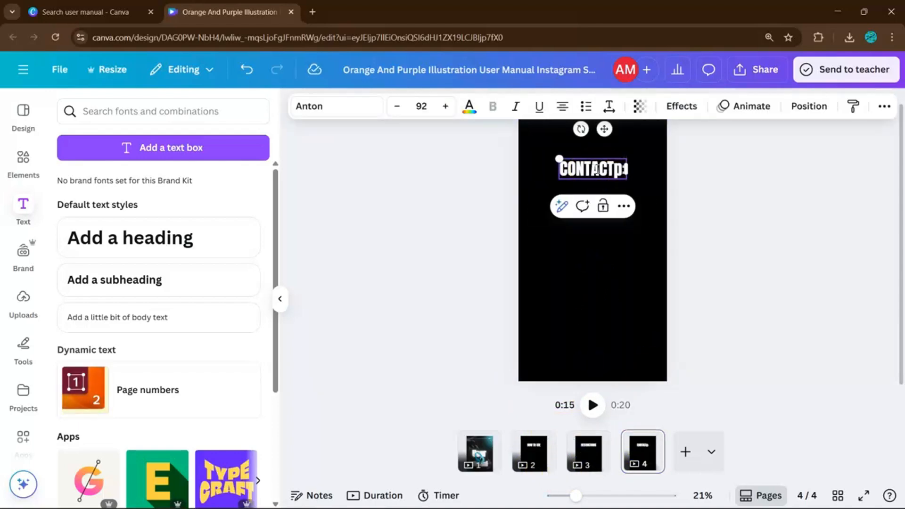
{"action": "left_click", "coordinate": [739, 242]}
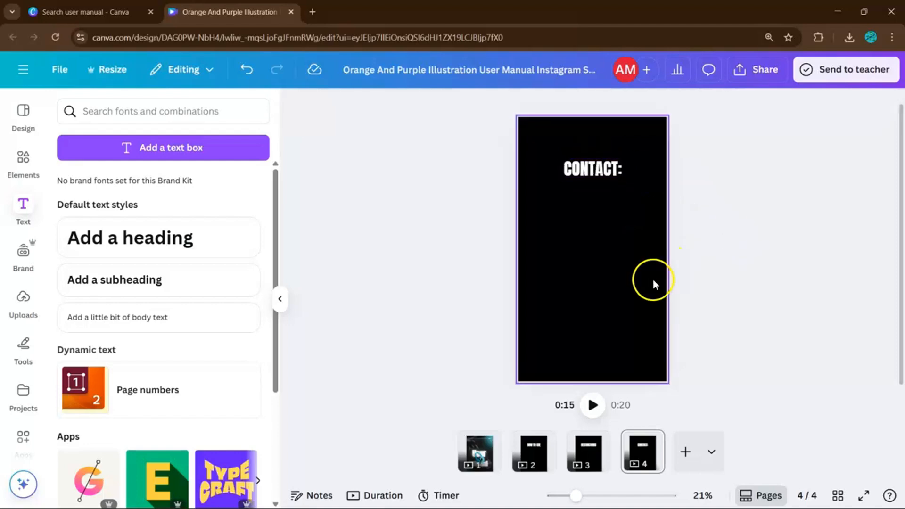
{"action": "left_click", "coordinate": [584, 170]}
{"action": "left_click", "coordinate": [653, 222]}
Add a body text box below the "HOW TO USE" heading on page 2 and format it as a list
{"action": "left_click", "coordinate": [526, 459]}
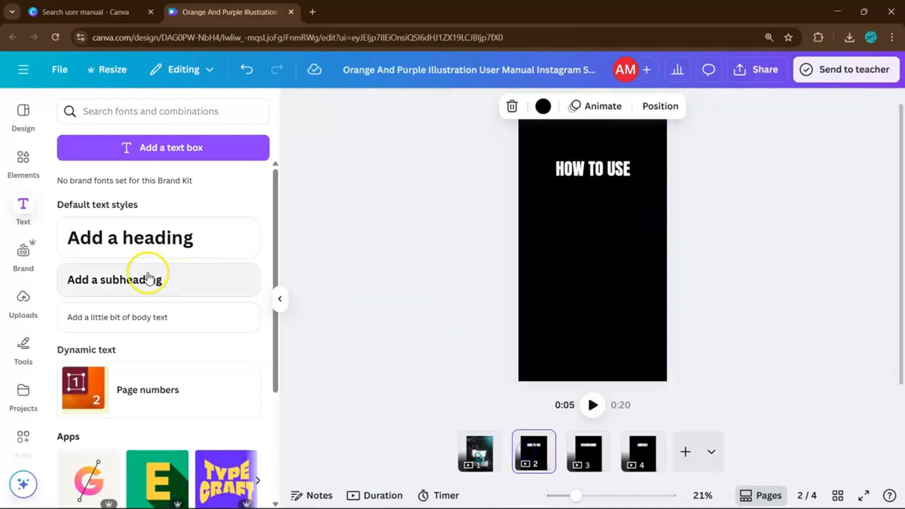
{"action": "left_click", "coordinate": [169, 317]}
{"action": "left_click_drag", "start_coordinate": [609, 247], "coordinate": [604, 191]}
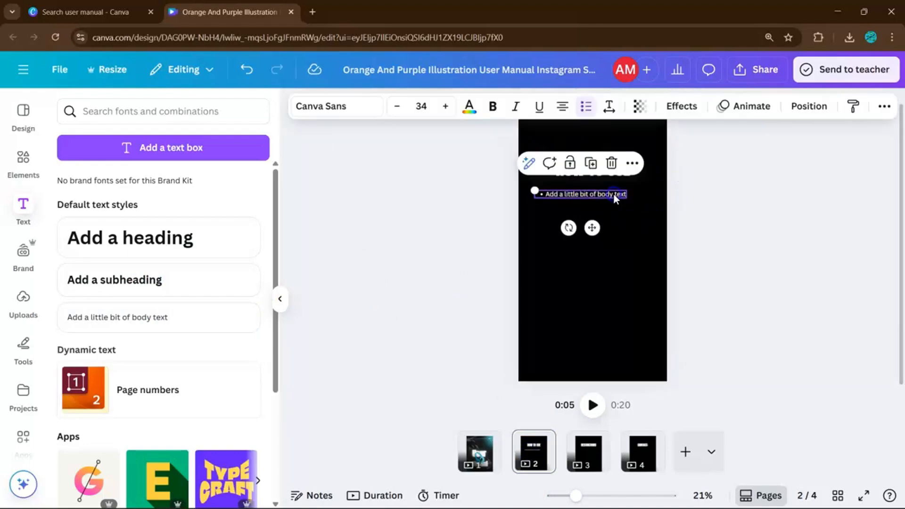
{"action": "left_click", "coordinate": [587, 104]}
{"action": "left_click", "coordinate": [688, 202]}
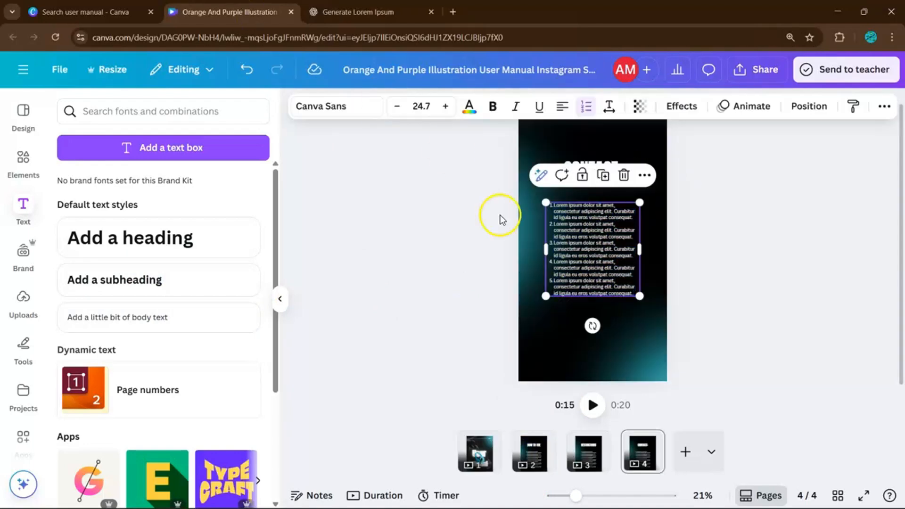
Replace the placeholder list on page 4 with the pasted company contact details, without list numbering, and center the text
{"action": "double_click", "coordinate": [643, 255]}
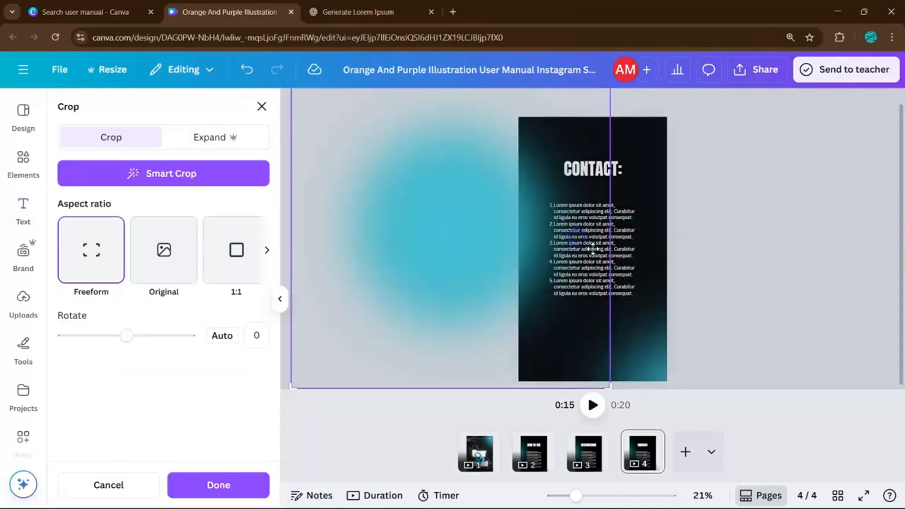
{"action": "key", "text": "Escape"}
{"action": "left_click", "coordinate": [625, 237]}
{"action": "left_click", "coordinate": [621, 227]}
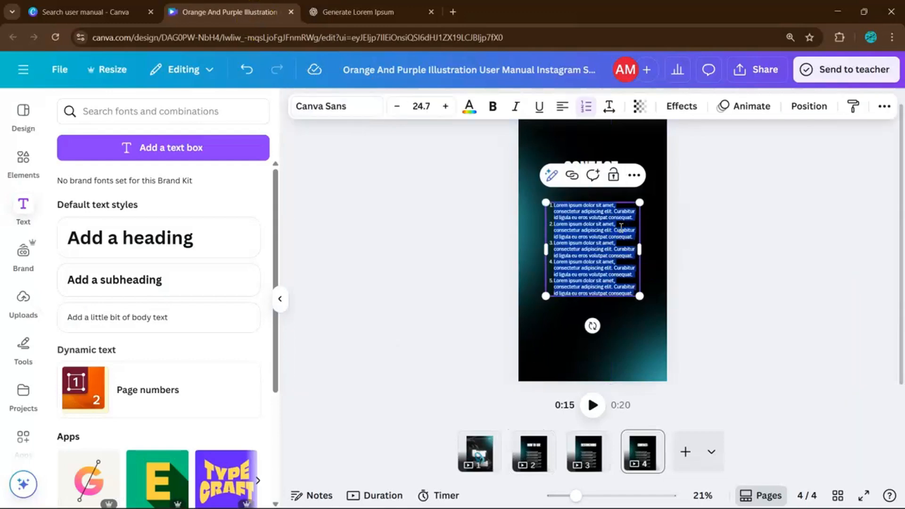
{"action": "left_click", "coordinate": [585, 103]}
{"action": "key", "text": "ctrl+v"}
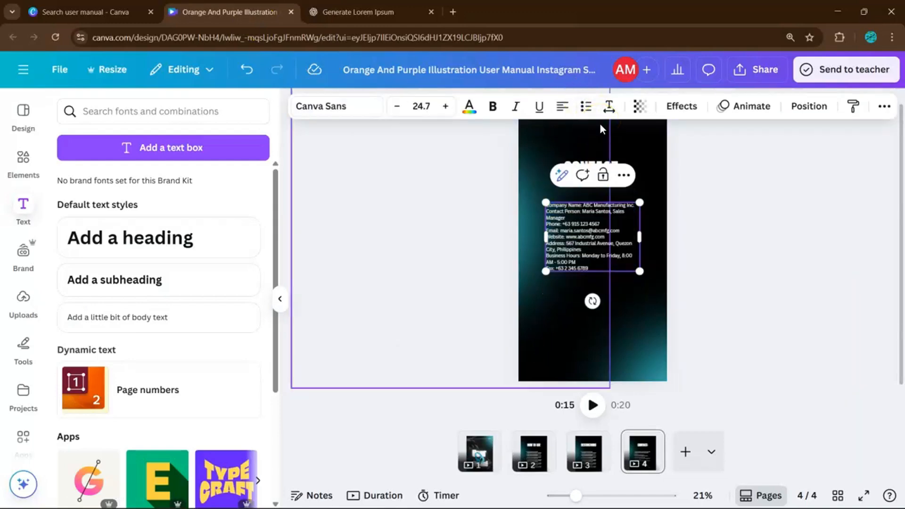
{"action": "left_click", "coordinate": [562, 106]}
{"action": "left_click", "coordinate": [703, 193]}
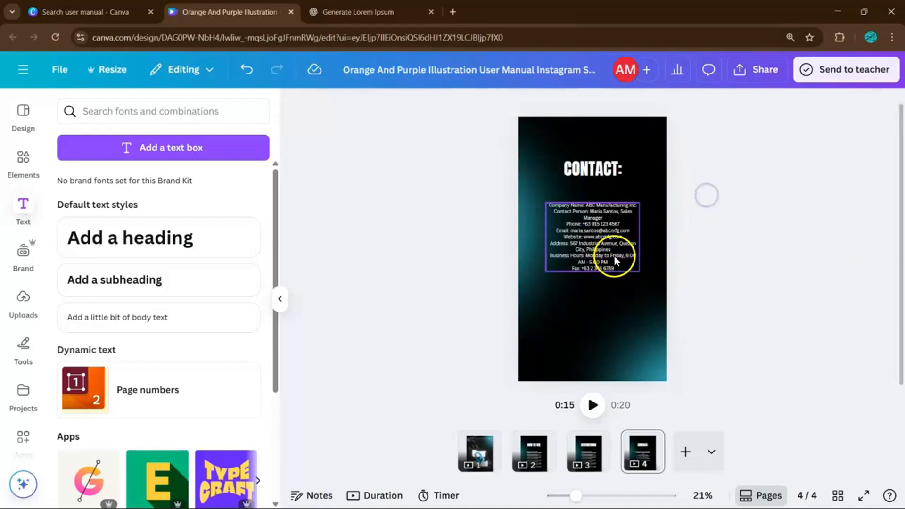
Move the contact details and the "CONTACT:" heading lower on page 4, keeping the heading just above the text
{"action": "mouse_move", "coordinate": [613, 257]}
{"action": "left_mouse_down"}
{"action": "mouse_move", "coordinate": [622, 267]}
{"action": "mouse_move", "coordinate": [622, 255]}
{"action": "left_mouse_up"}
{"action": "left_click", "coordinate": [617, 166]}
{"action": "left_click_drag", "start_coordinate": [608, 169], "coordinate": [607, 199]}
{"action": "left_click", "coordinate": [716, 204]}
Page through the whole manual to check the layout of the cover and the three inner pages
{"action": "left_click", "coordinate": [587, 452]}
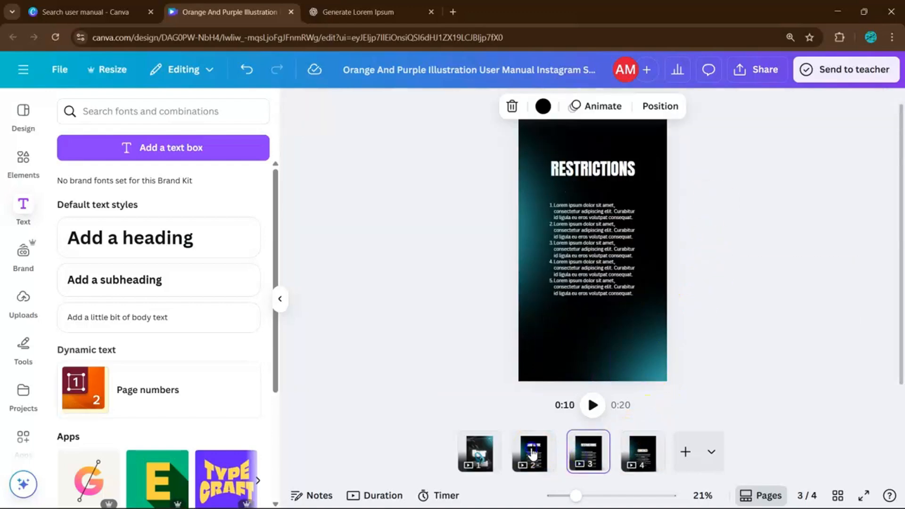
{"action": "left_click", "coordinate": [533, 453]}
{"action": "left_click", "coordinate": [480, 453]}
{"action": "left_click", "coordinate": [734, 328]}
{"action": "left_click", "coordinate": [539, 448]}
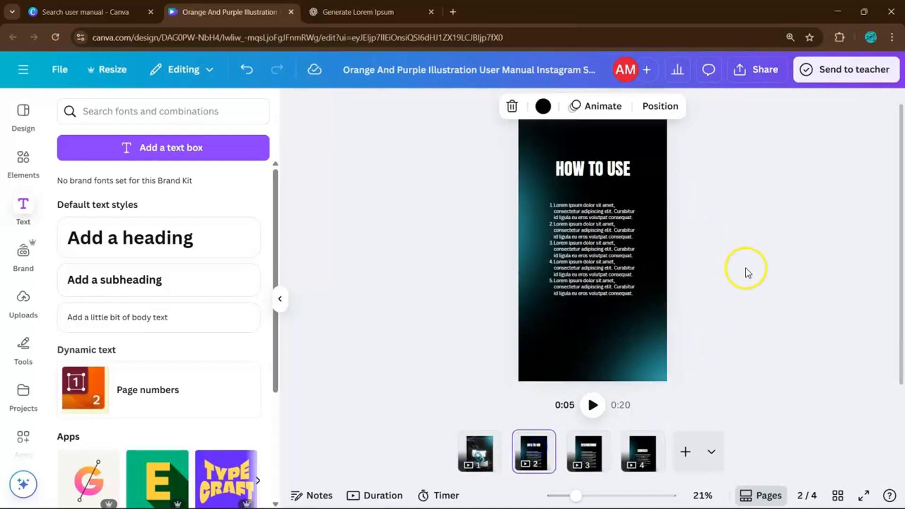
{"action": "left_click", "coordinate": [689, 215]}
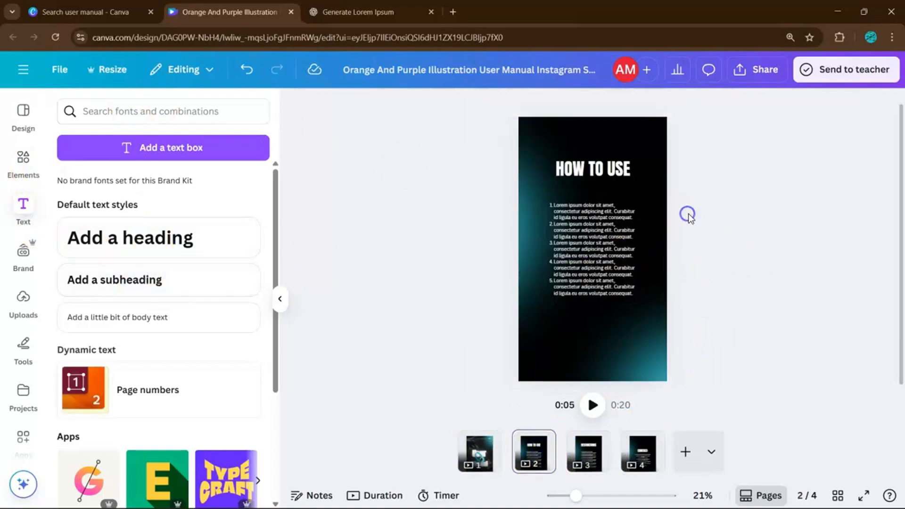
{"action": "scroll", "coordinate": [704, 341], "scroll_direction": "down", "scroll_amount": 6}
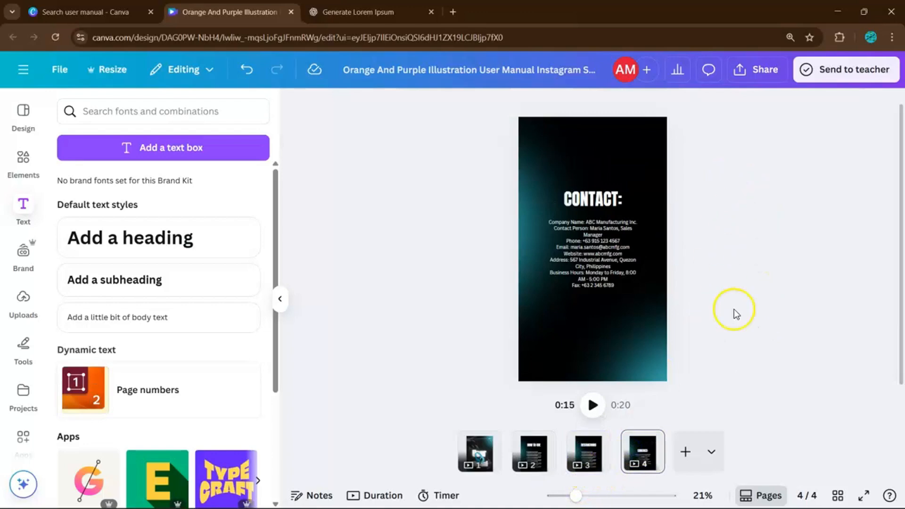
{"action": "scroll", "coordinate": [736, 314], "scroll_direction": "up", "scroll_amount": 6}
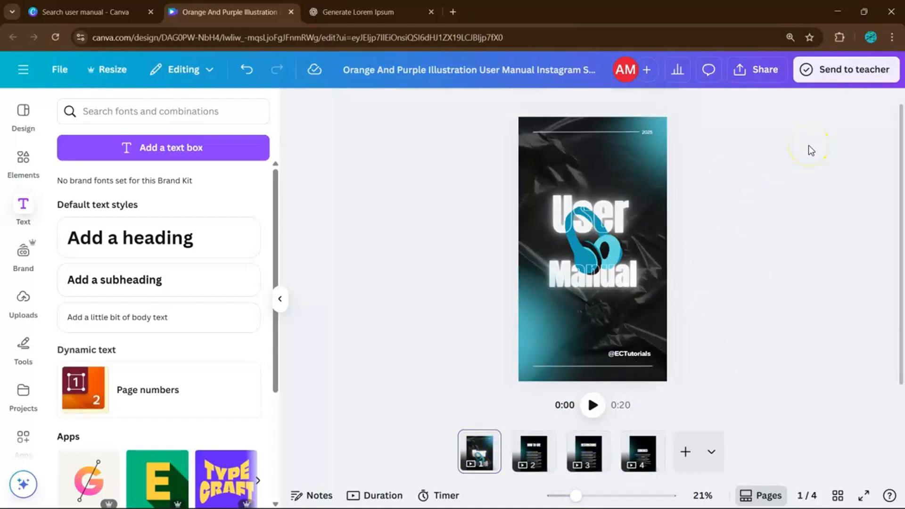
{"action": "left_click", "coordinate": [628, 354]}
{"action": "left_click_drag", "start_coordinate": [597, 350], "coordinate": [606, 352]}
{"action": "left_click", "coordinate": [715, 333]}
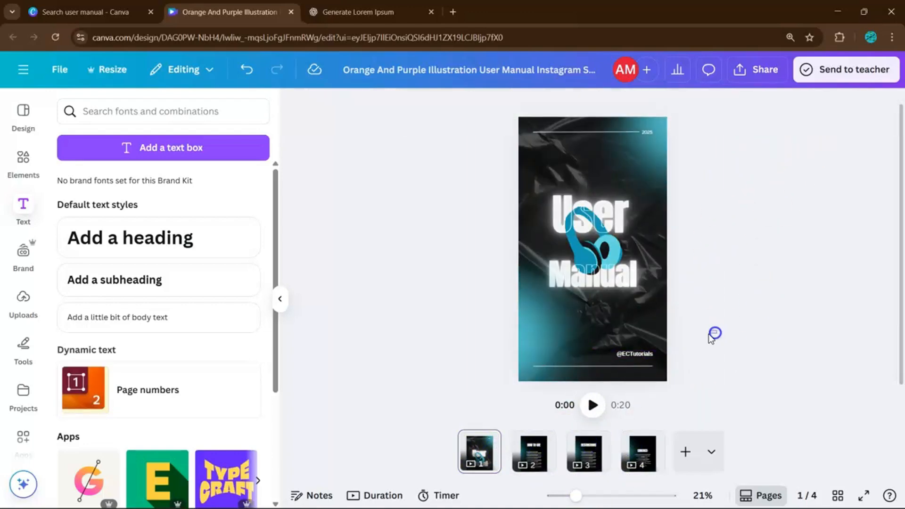
{"action": "scroll", "coordinate": [715, 334], "scroll_direction": "up", "scroll_amount": 1}
{"action": "left_click", "coordinate": [647, 369]}
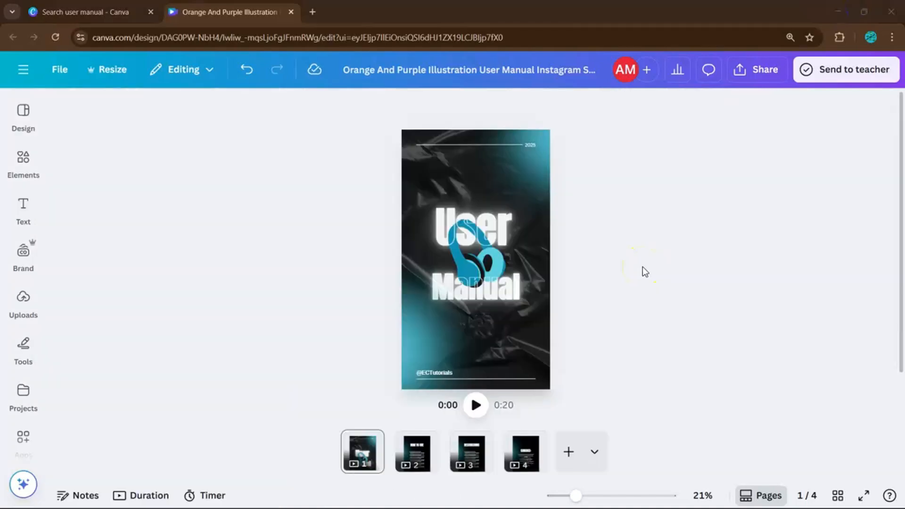
Open the design's download settings and examine the available file types
{"action": "left_click", "coordinate": [635, 198]}
{"action": "left_click", "coordinate": [647, 273]}
{"action": "left_click", "coordinate": [750, 71]}
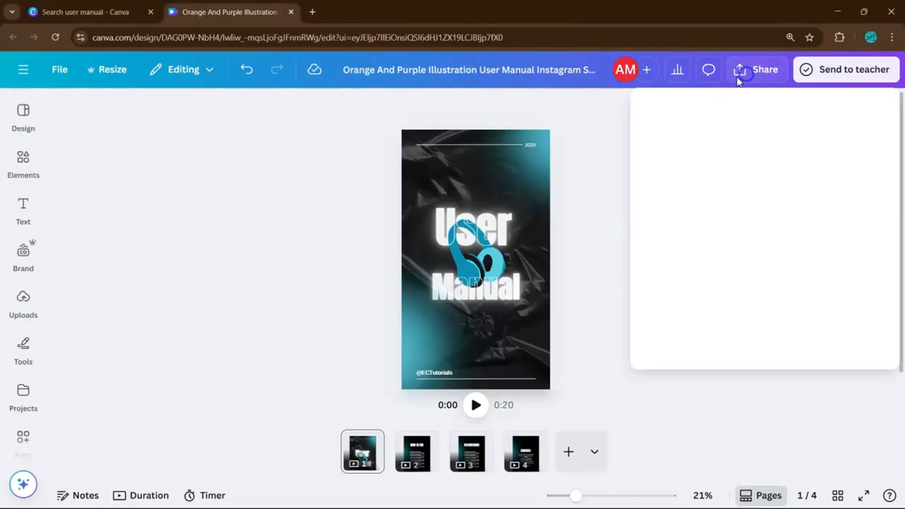
{"action": "left_click", "coordinate": [689, 315]}
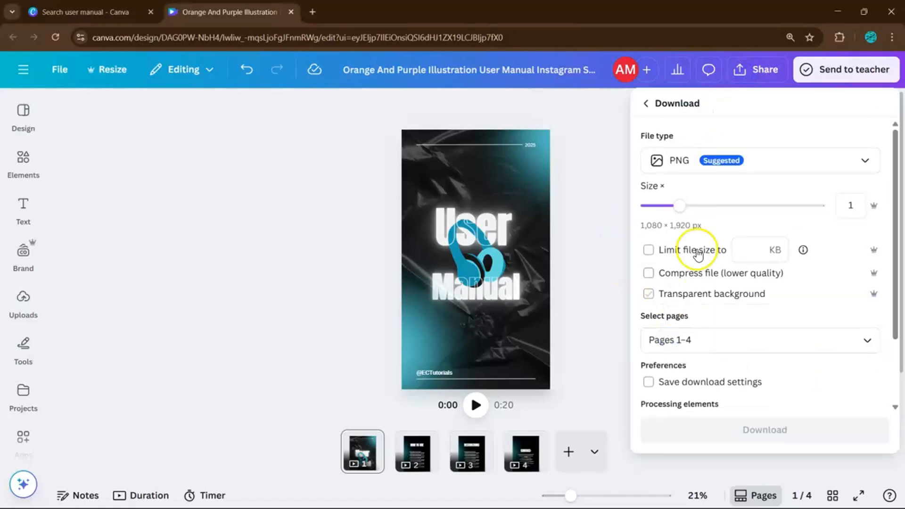
{"action": "left_click", "coordinate": [685, 171]}
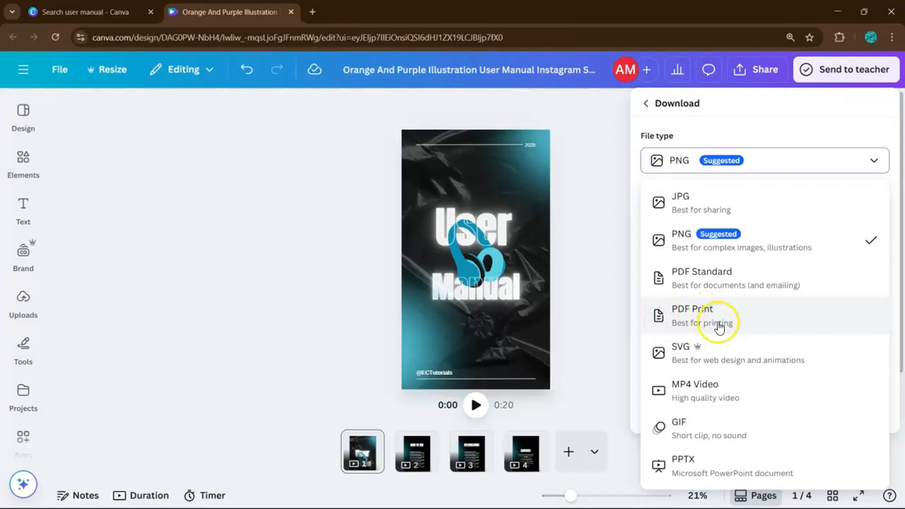
{"action": "left_click", "coordinate": [610, 271]}
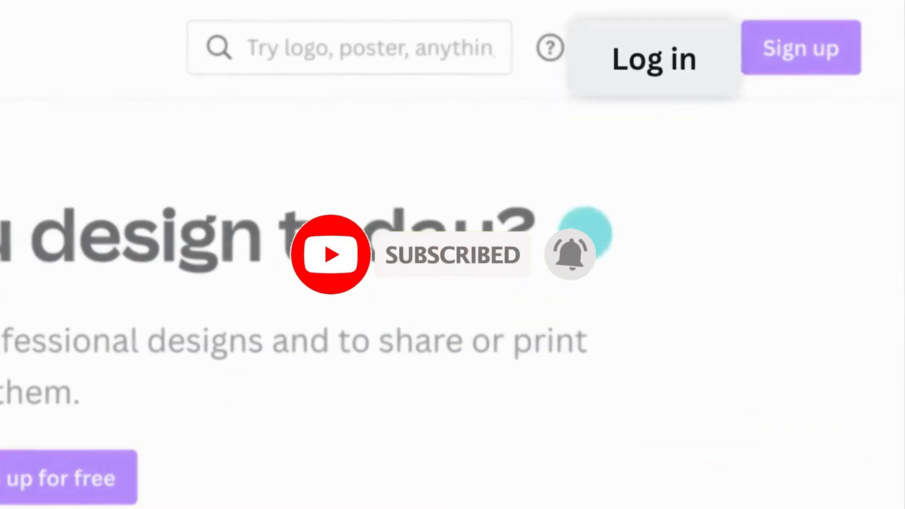
{"action": "left_click", "coordinate": [663, 54]}
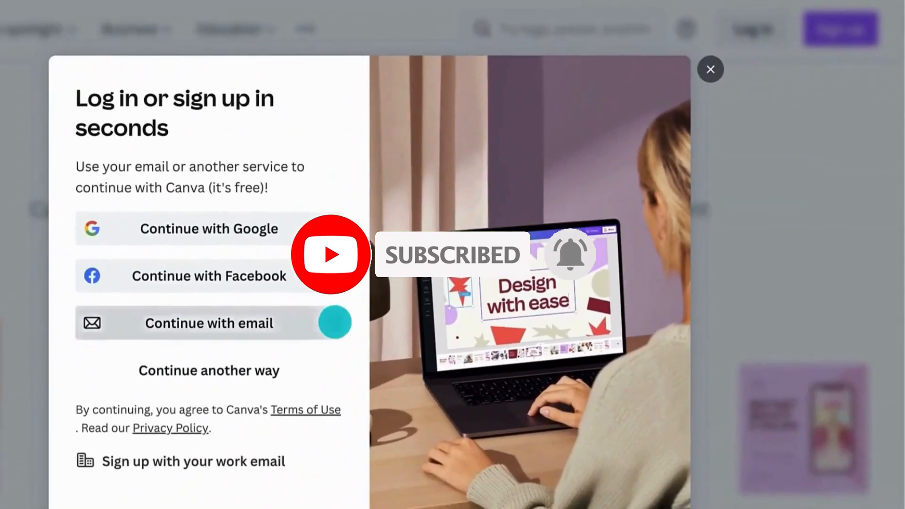
{"action": "left_click", "coordinate": [104, 453]}
{"action": "left_click", "coordinate": [119, 208]}
{"action": "type", "text": "georgia."}
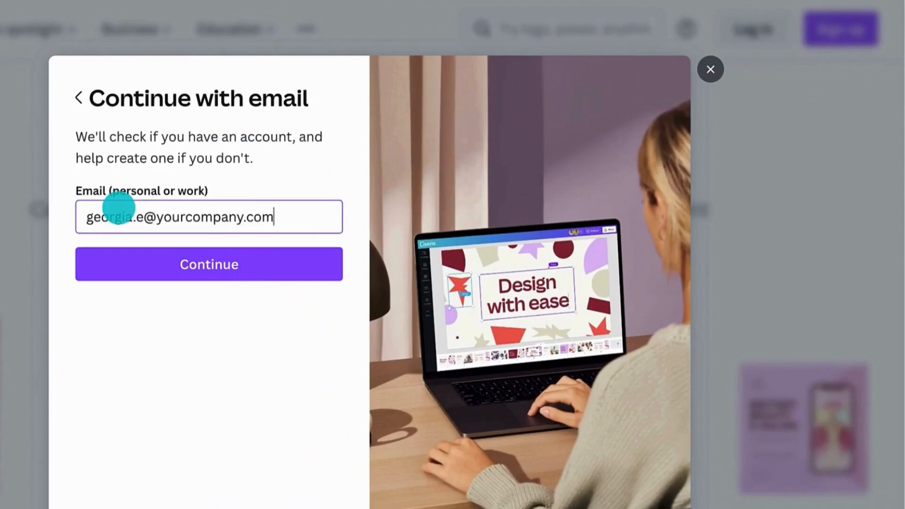
{"action": "type", "text": "e@yourcompany.com"}
{"action": "left_click", "coordinate": [129, 250]}
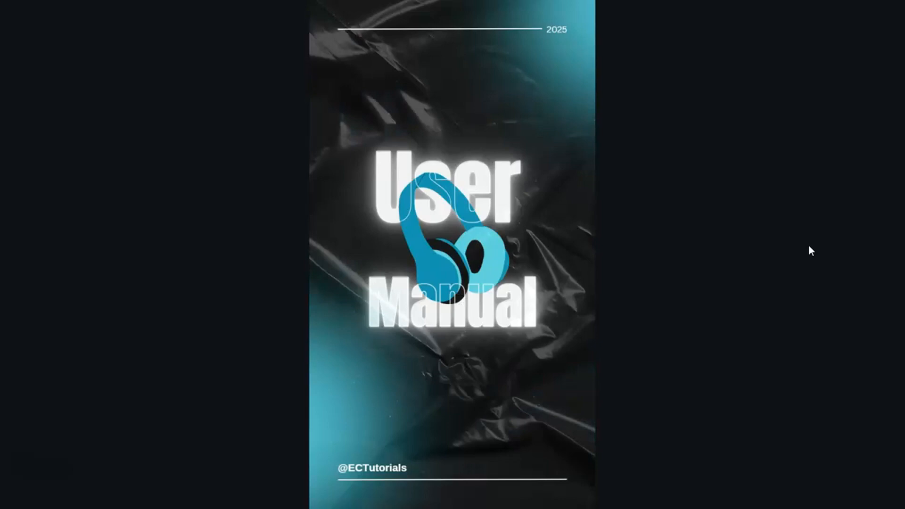
Exit the full-screen preview of the manual and close the page transition settings
{"action": "left_click", "coordinate": [810, 239]}
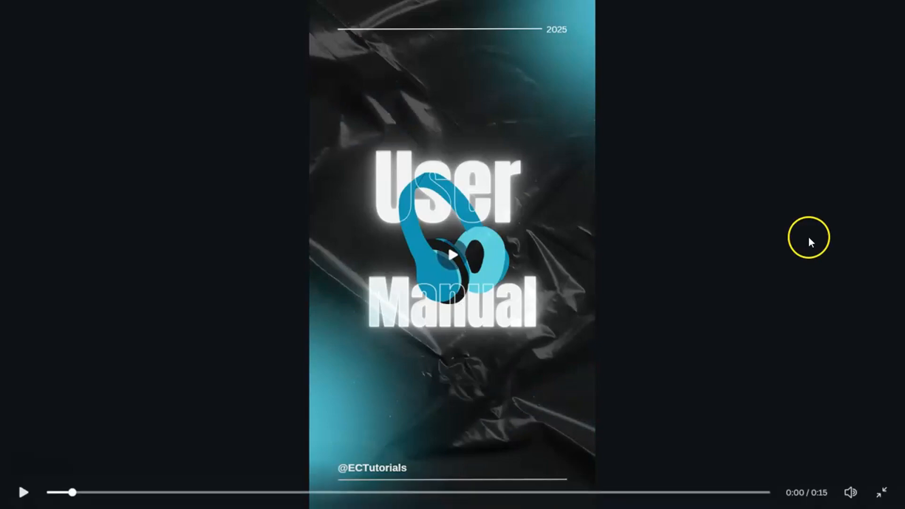
{"action": "left_click", "coordinate": [890, 493]}
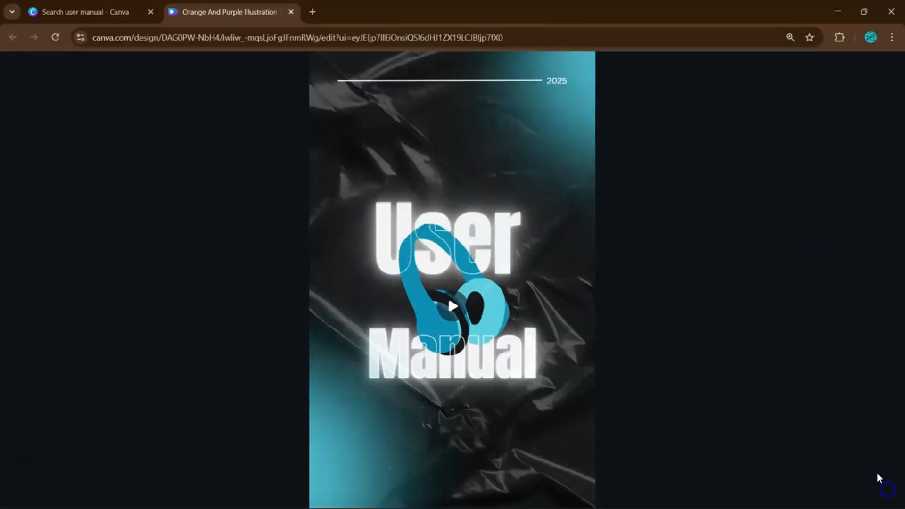
{"action": "left_click", "coordinate": [740, 288]}
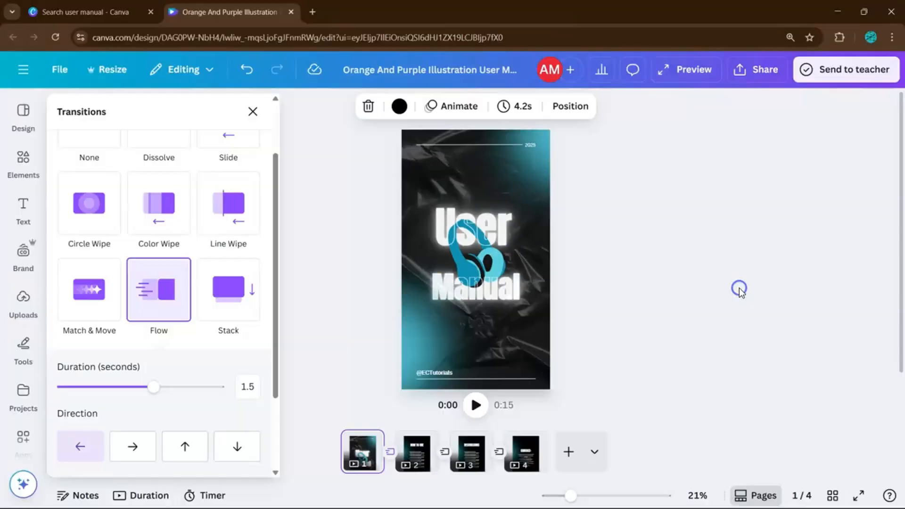
{"action": "left_click", "coordinate": [302, 290]}
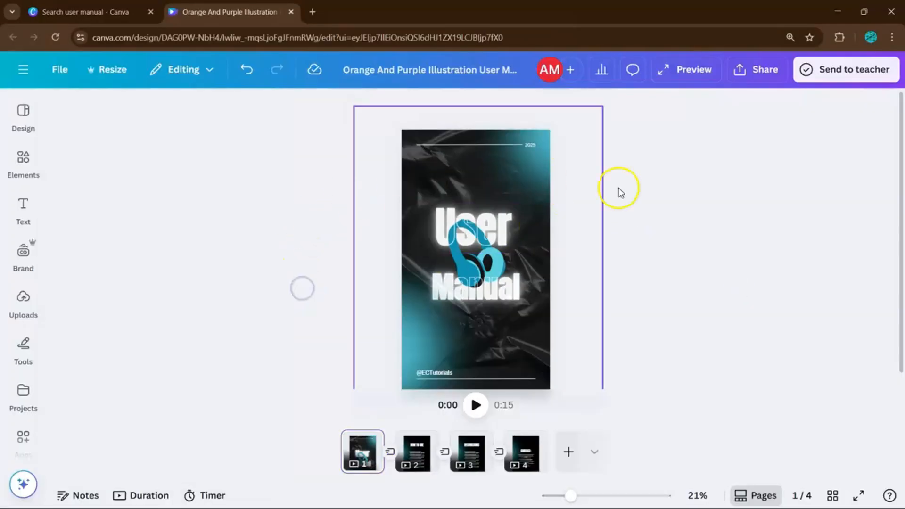